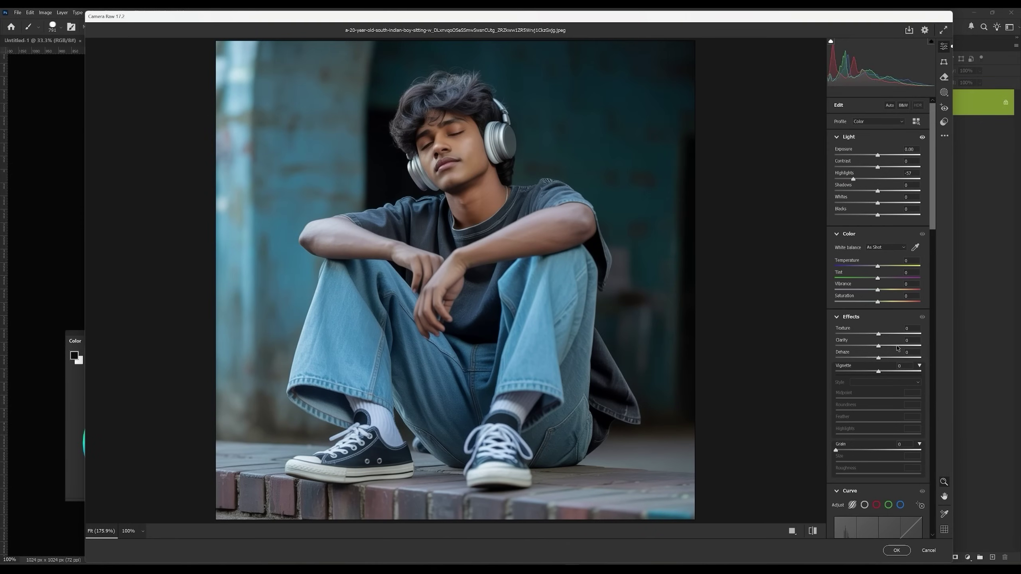
Lower exposure slightly, apply Shadows +10, Texture +34 and Clarity +54, and open the boy photo
{"action": "left_click_drag", "start_coordinate": [877, 155], "coordinate": [877, 156]}
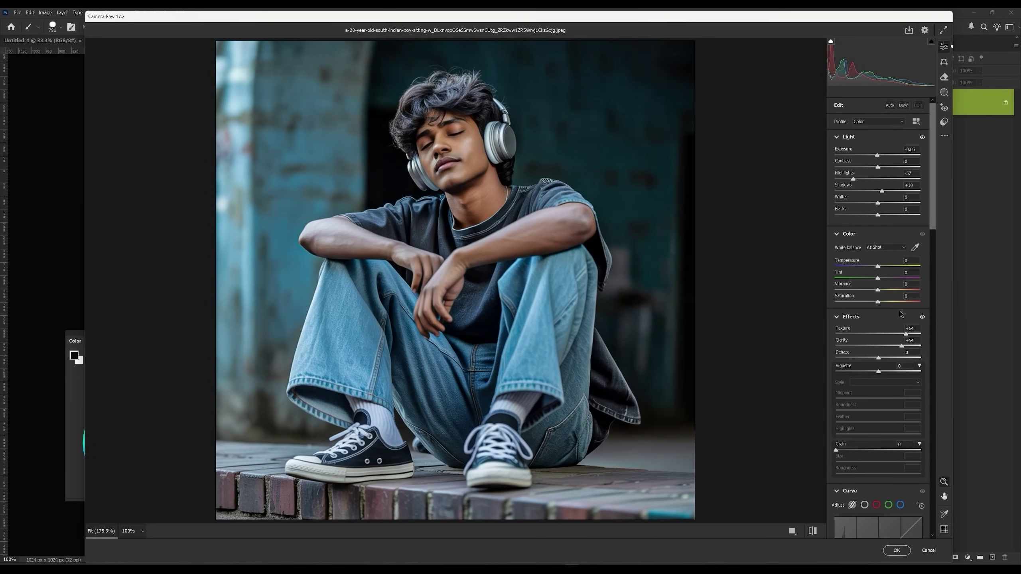
{"action": "scroll", "coordinate": [901, 314], "scroll_direction": "down", "scroll_amount": 2}
{"action": "scroll", "coordinate": [894, 421], "scroll_direction": "up", "scroll_amount": 2}
{"action": "left_click", "coordinate": [898, 550]}
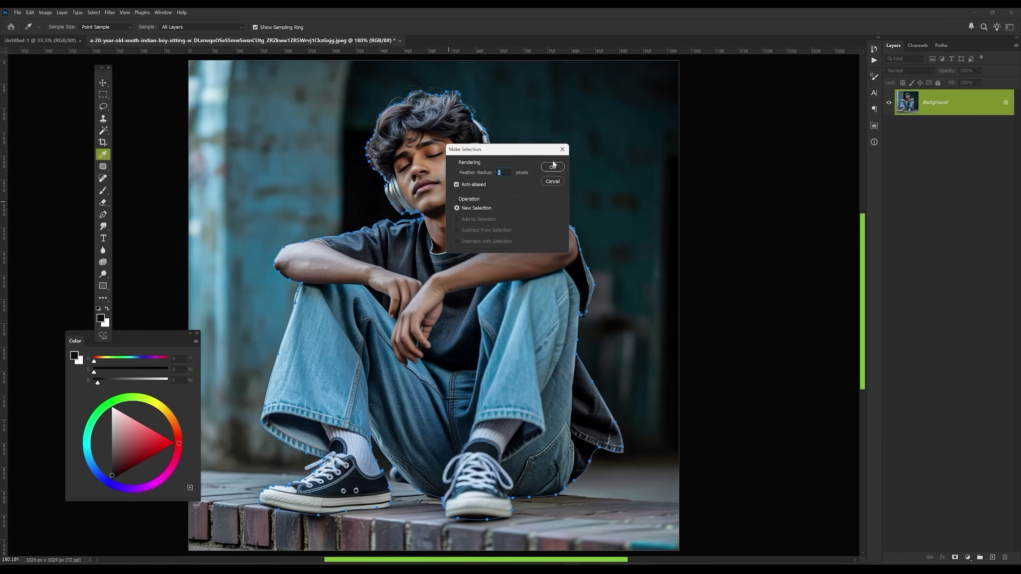
Turn the boy's path into a cut-out, then enlarge him and move him lower right
{"action": "left_click", "coordinate": [553, 167]}
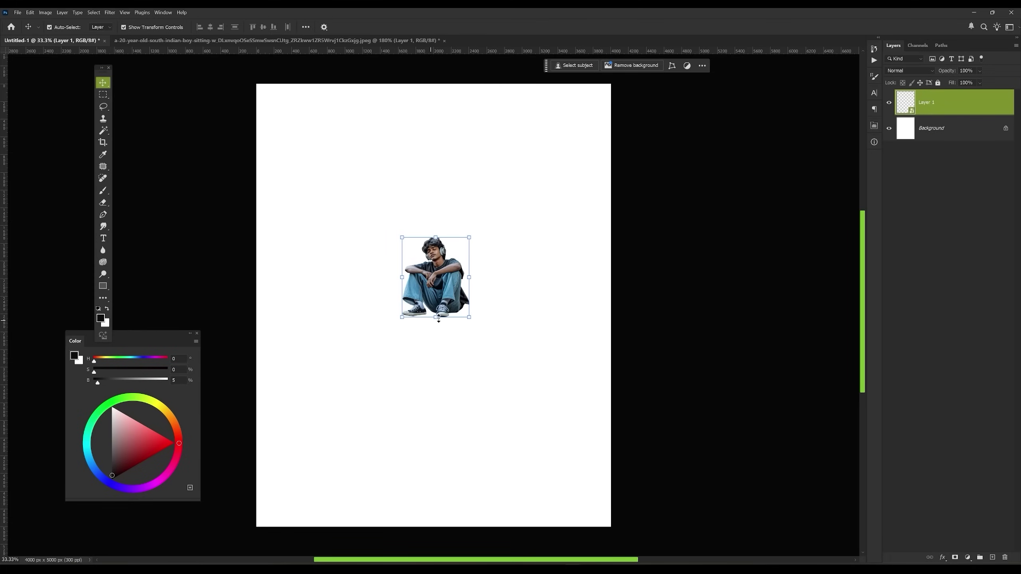
{"action": "left_click_drag", "start_coordinate": [438, 320], "coordinate": [438, 375]}
{"action": "left_click_drag", "start_coordinate": [423, 304], "coordinate": [467, 343]}
{"action": "key", "text": "Return"}
Add a new sketch layer above the background, straighten the canvas view, and switch to the car photo
{"action": "left_click", "coordinate": [957, 128]}
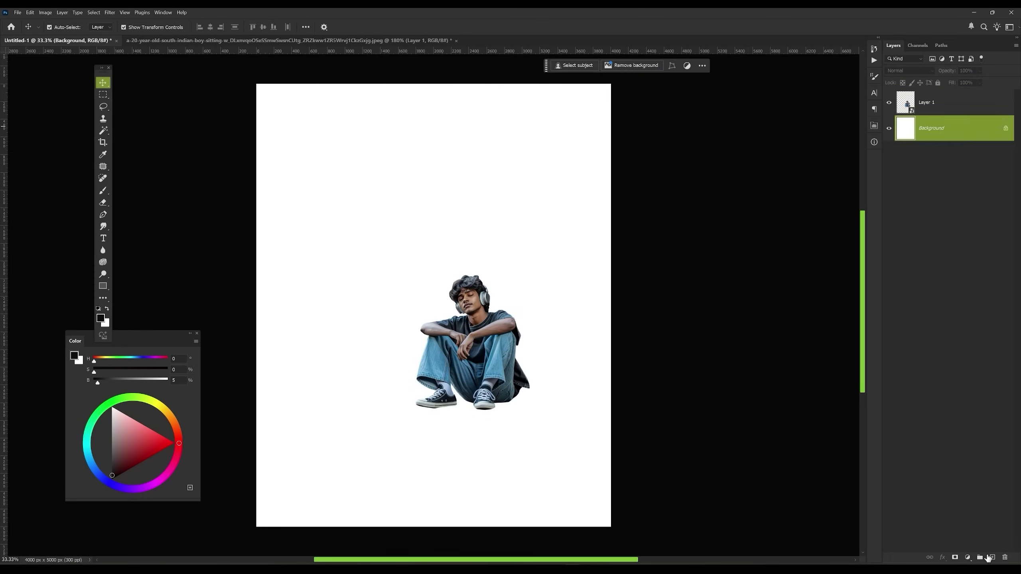
{"action": "left_click", "coordinate": [990, 558]}
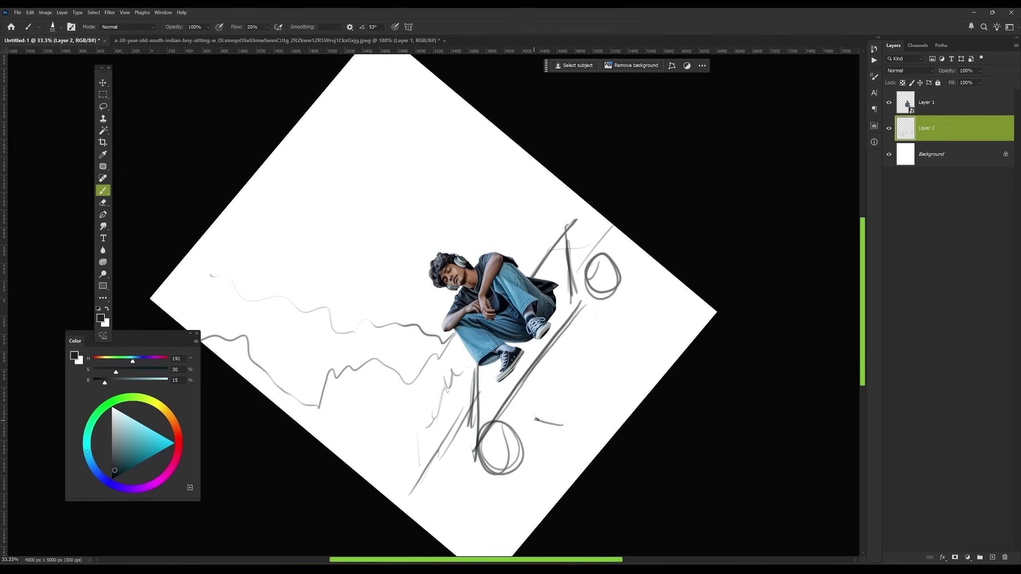
{"action": "left_click_drag", "start_coordinate": [537, 418], "coordinate": [612, 212]}
{"action": "key", "text": "ctrl+Tab"}
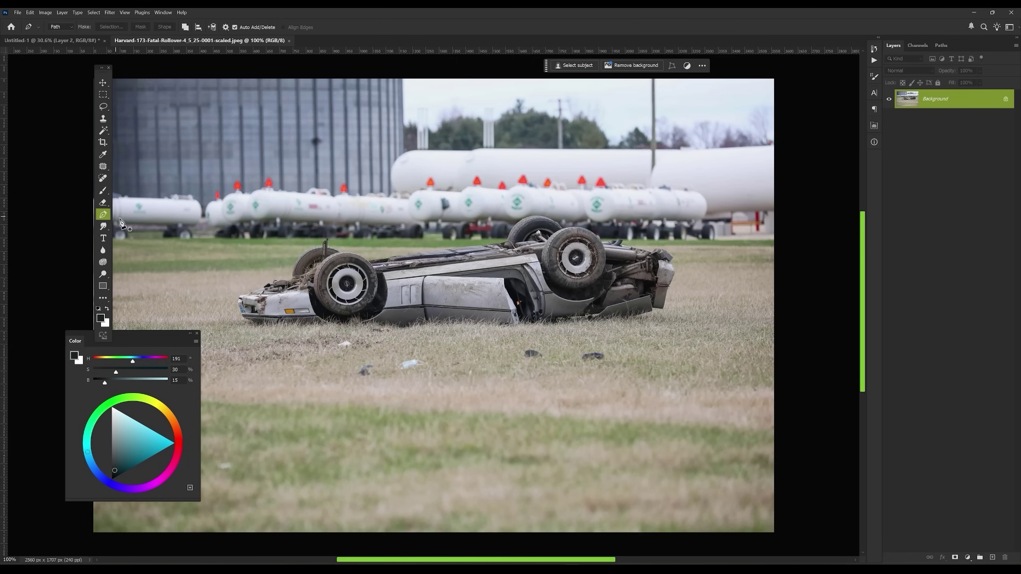
{"action": "scroll", "coordinate": [521, 180], "scroll_direction": "up", "scroll_amount": 3}
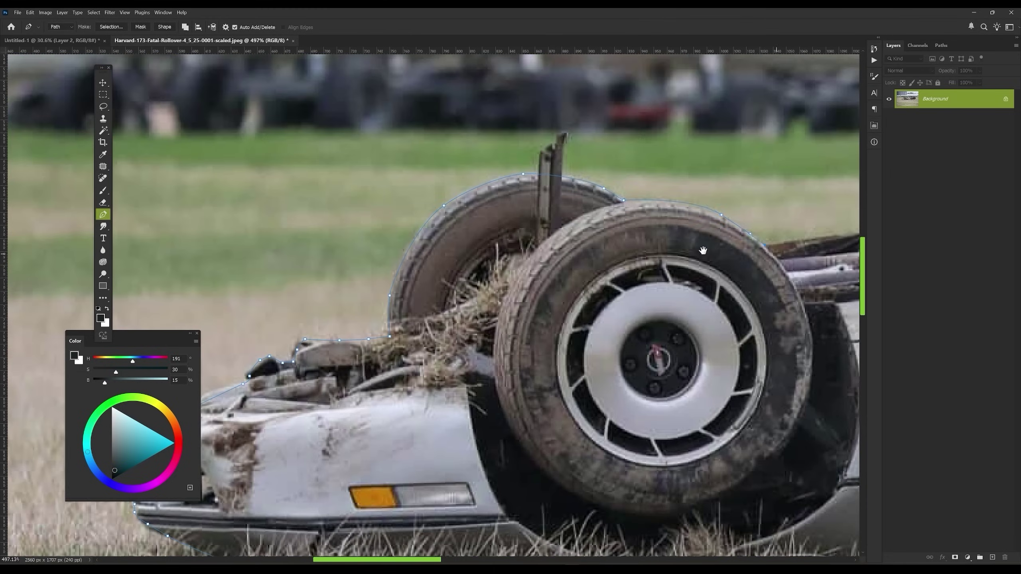
Place the cut-out car as Layer 3, then shrink the boy to sit on top
{"action": "left_click_drag", "start_coordinate": [702, 250], "coordinate": [605, 179]}
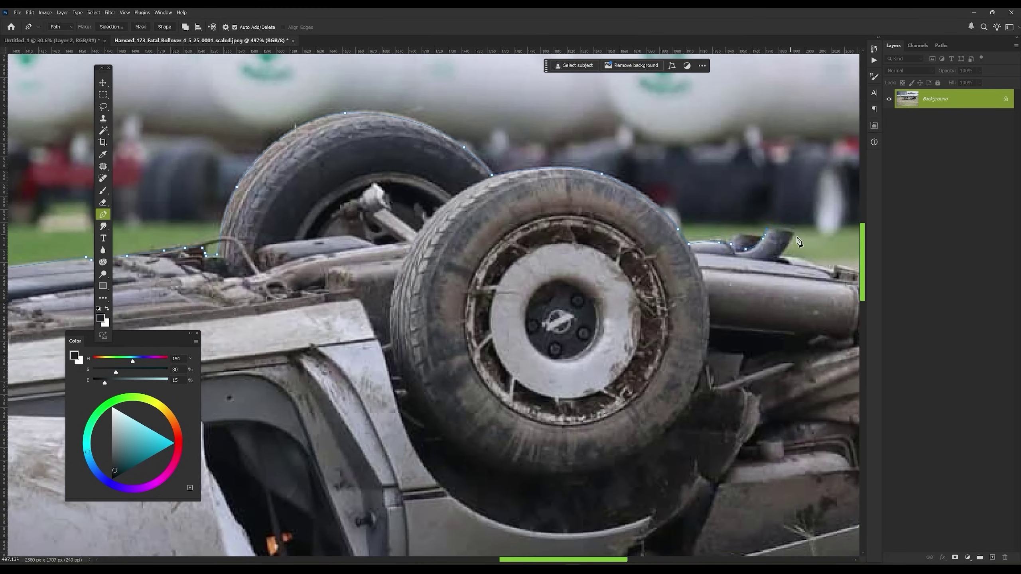
{"action": "scroll", "coordinate": [798, 242], "scroll_direction": "down", "scroll_amount": 3}
{"action": "scroll", "coordinate": [798, 242], "scroll_direction": "down", "scroll_amount": 3}
{"action": "scroll", "coordinate": [798, 242], "scroll_direction": "down", "scroll_amount": 2}
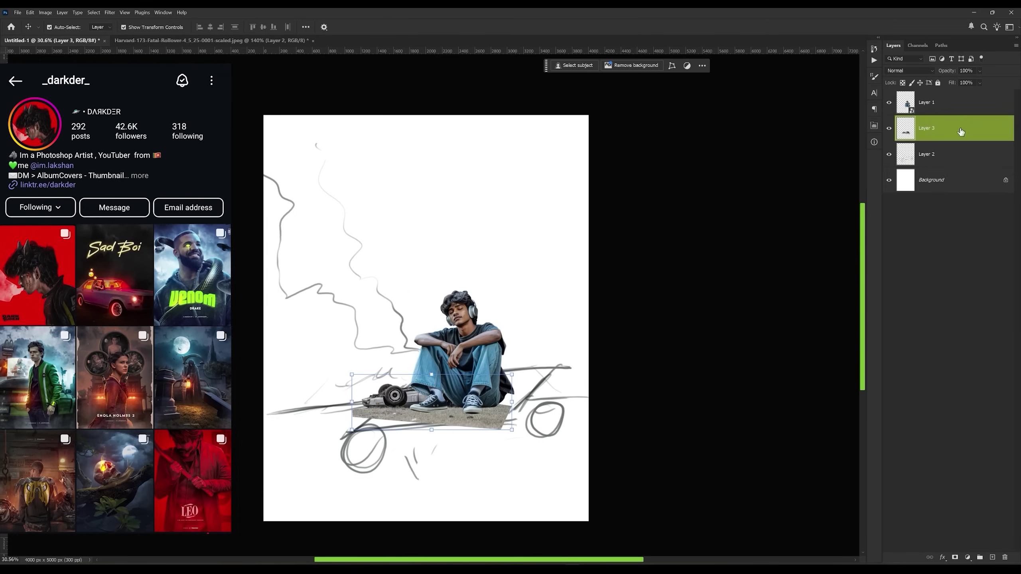
{"action": "right_click", "coordinate": [949, 128]}
{"action": "left_click", "coordinate": [974, 252]}
{"action": "key", "text": "ctrl+t"}
{"action": "left_click_drag", "start_coordinate": [581, 388], "coordinate": [435, 421]}
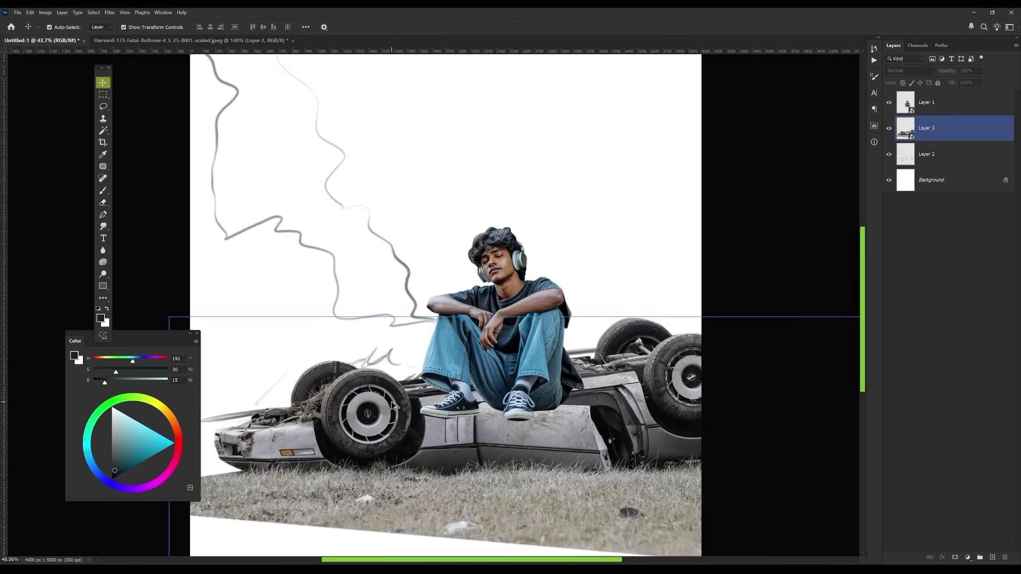
{"action": "key", "text": "ctrl+t"}
{"action": "left_click_drag", "start_coordinate": [422, 148], "coordinate": [468, 205]}
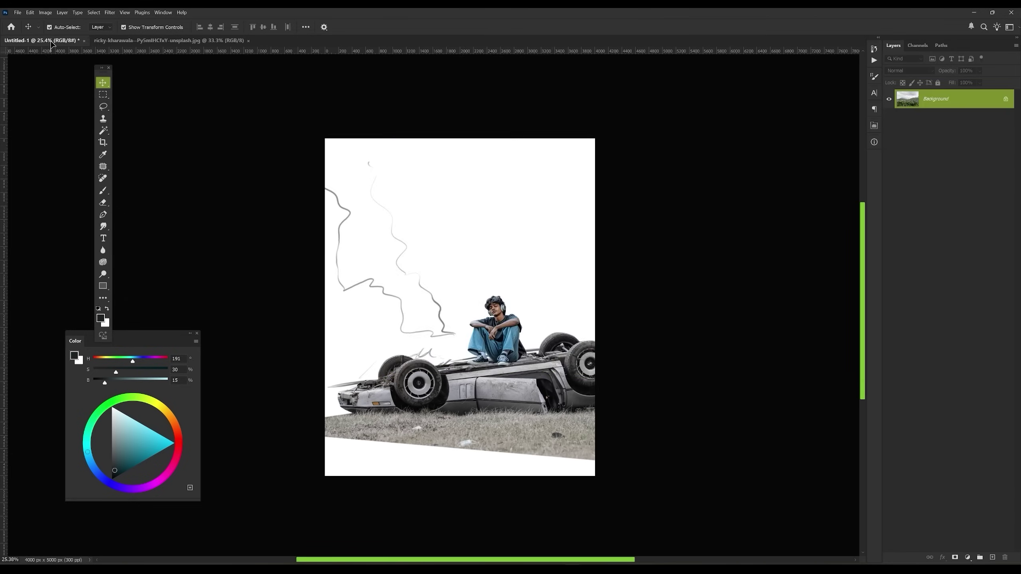
Place the landscape as Layer 4 below the car and mask out the car's dry grass
{"action": "mouse_move", "coordinate": [968, 143]}
{"action": "left_mouse_down"}
{"action": "mouse_move", "coordinate": [970, 170]}
{"action": "mouse_move", "coordinate": [970, 156]}
{"action": "left_mouse_up"}
{"action": "left_click_drag", "start_coordinate": [451, 299], "coordinate": [472, 264]}
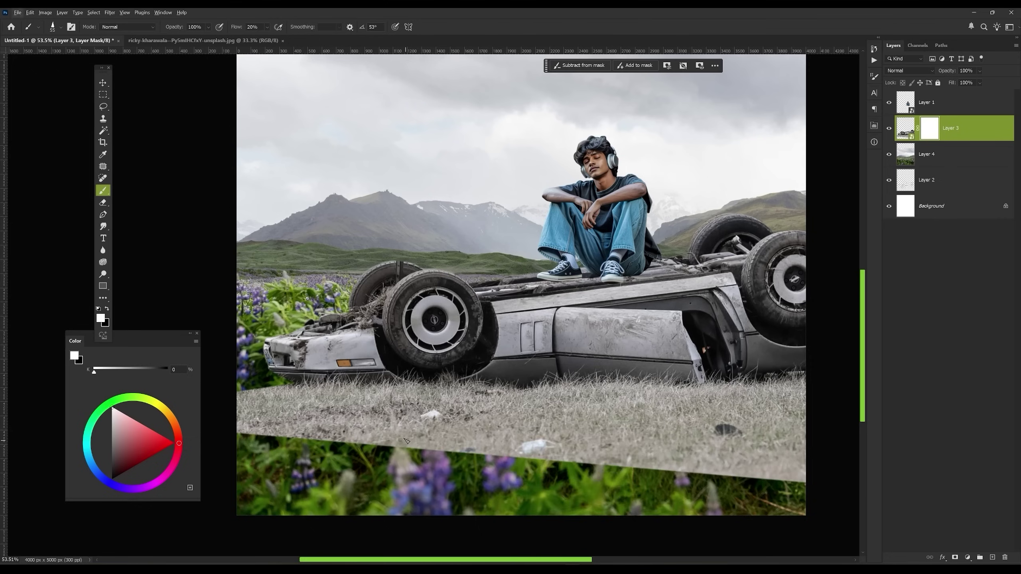
{"action": "right_click", "coordinate": [407, 360]}
{"action": "left_click", "coordinate": [301, 446]}
{"action": "left_click_drag", "start_coordinate": [284, 405], "coordinate": [784, 466]}
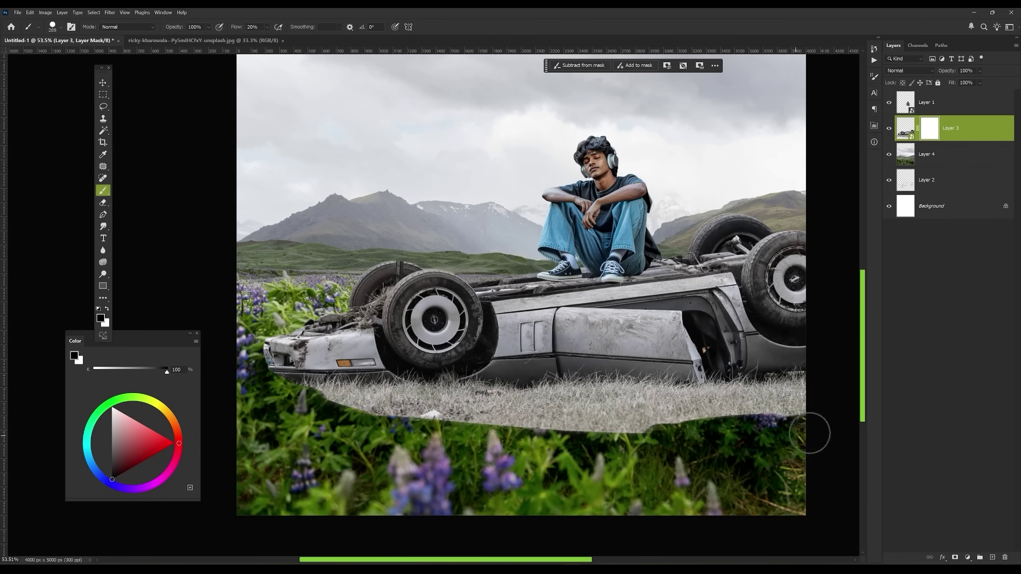
{"action": "left_click_drag", "start_coordinate": [617, 437], "coordinate": [707, 421]}
Paint a grass-brush edge along the car's underside on Layer 3's mask
{"action": "right_click", "coordinate": [413, 358]}
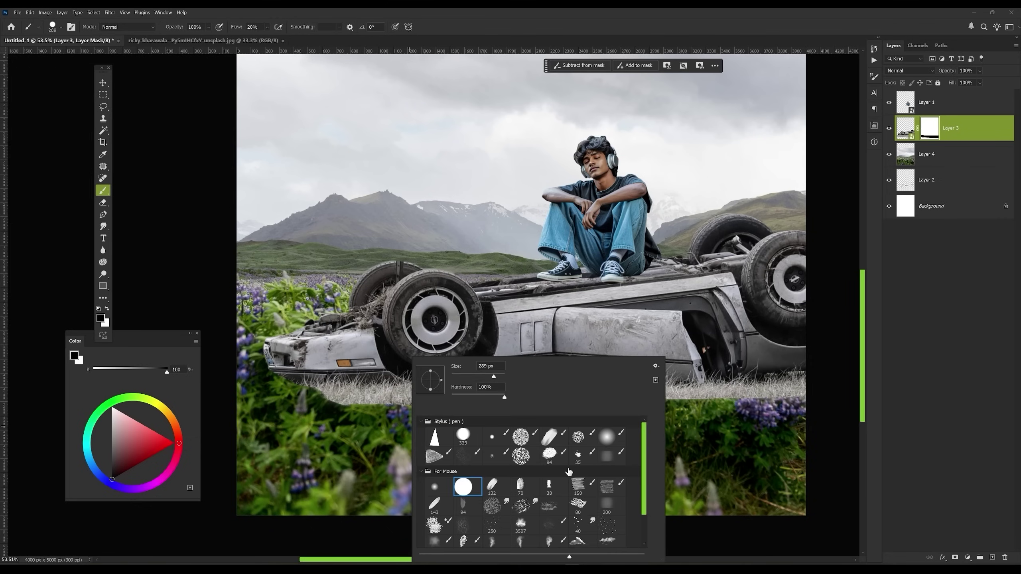
{"action": "scroll", "coordinate": [556, 511], "scroll_direction": "down", "scroll_amount": 1}
{"action": "double_click", "coordinate": [553, 505]}
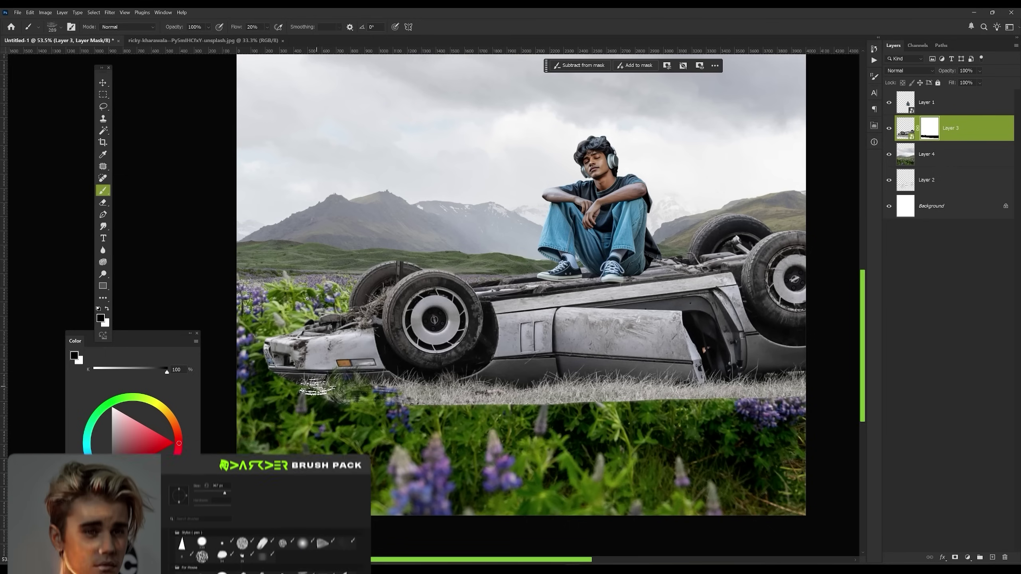
{"action": "left_click_drag", "start_coordinate": [479, 389], "coordinate": [655, 387]}
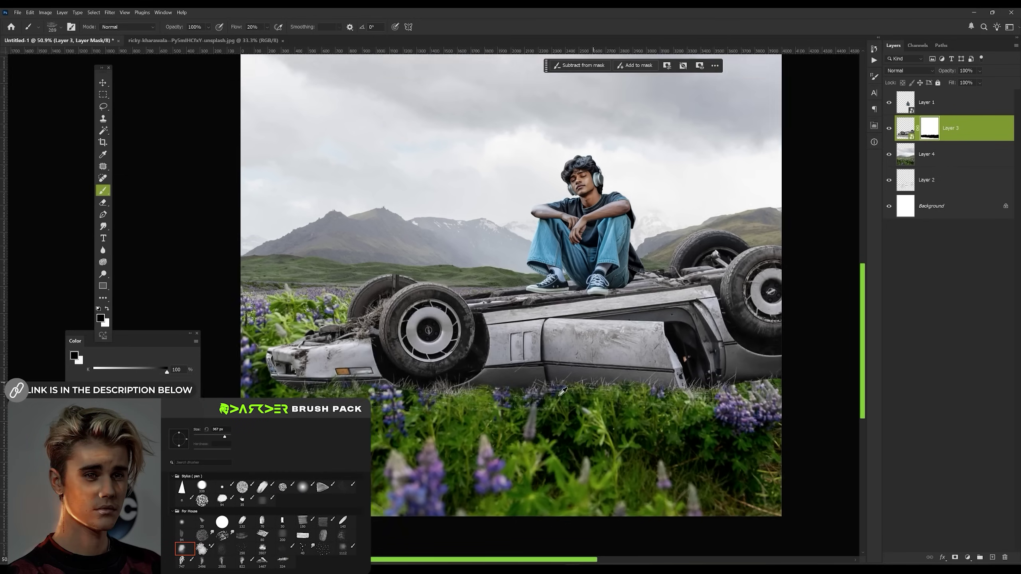
{"action": "scroll", "coordinate": [479, 382], "scroll_direction": "up", "scroll_amount": 3}
{"action": "right_click", "coordinate": [471, 361]}
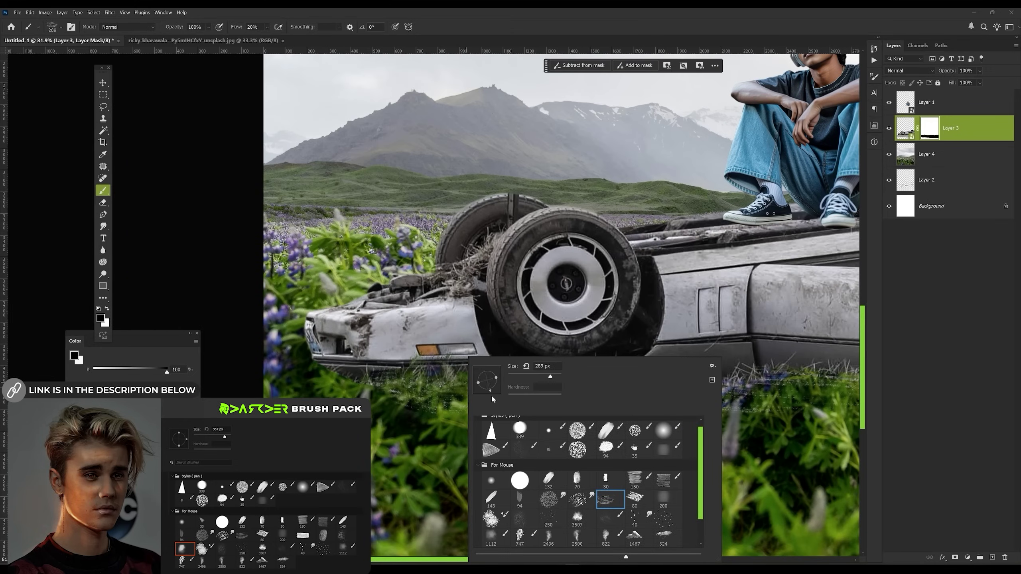
{"action": "key", "text": "Escape"}
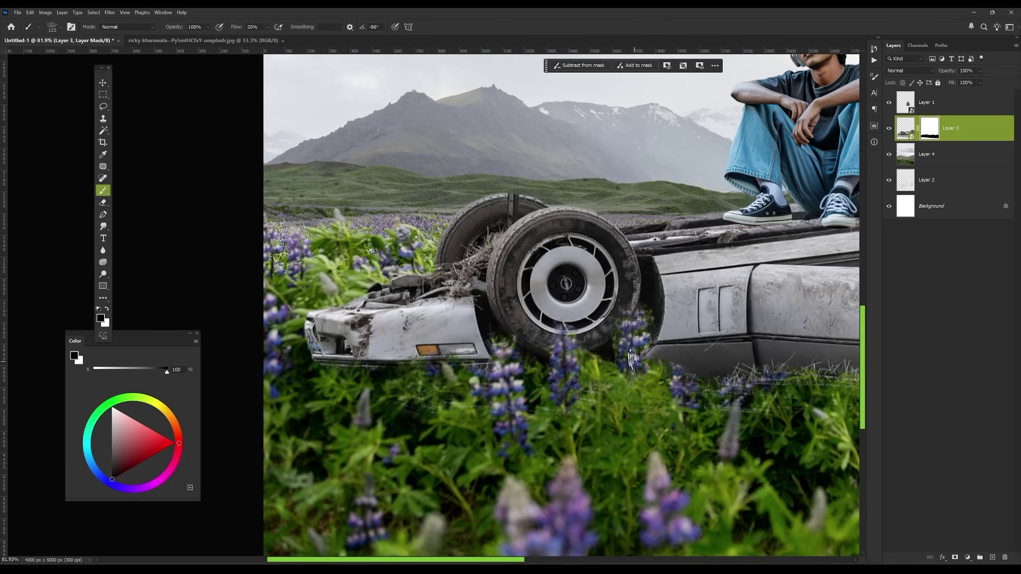
{"action": "key", "text": "x"}
{"action": "left_click_drag", "start_coordinate": [657, 369], "coordinate": [477, 387]}
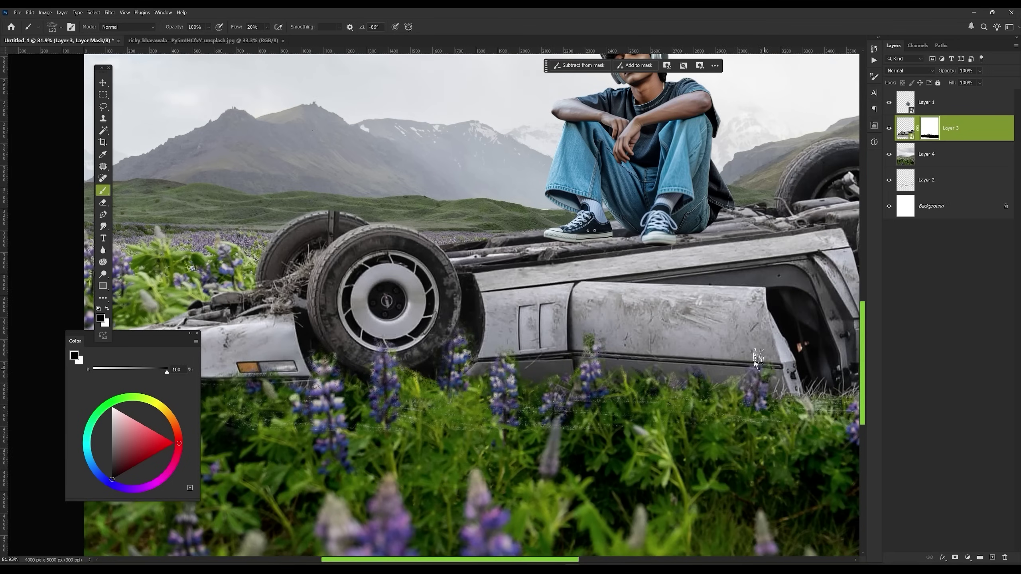
{"action": "left_click_drag", "start_coordinate": [757, 361], "coordinate": [588, 357]}
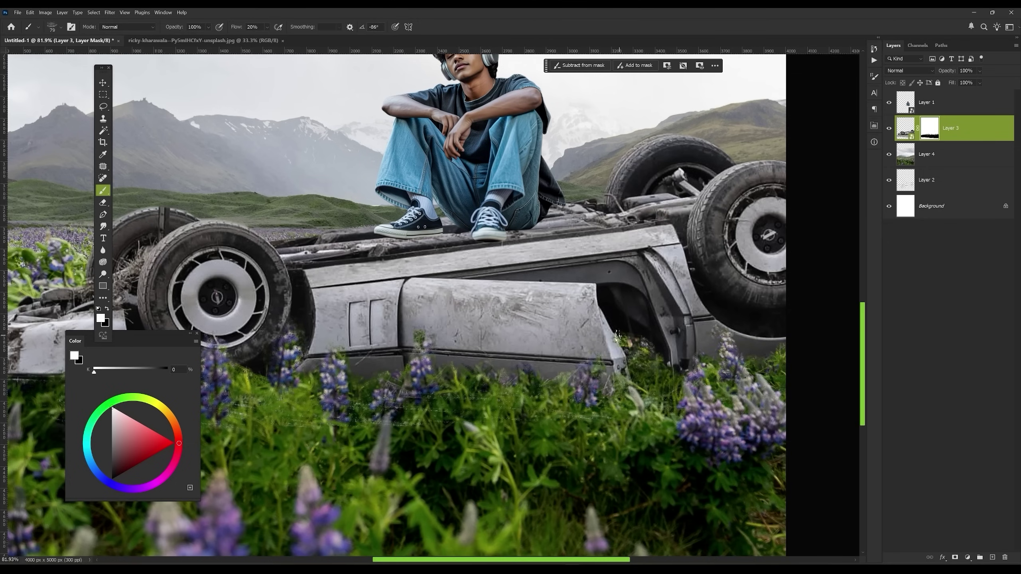
{"action": "scroll", "coordinate": [647, 350], "scroll_direction": "down", "scroll_amount": 3}
{"action": "scroll", "coordinate": [503, 320], "scroll_direction": "up", "scroll_amount": 2}
{"action": "left_click", "coordinate": [889, 102]}
{"action": "key", "text": "x"}
Add a darkening Brightness/Contrast adjustment with an inverted mask, and pick a brush for the mask
{"action": "left_click", "coordinate": [968, 558]}
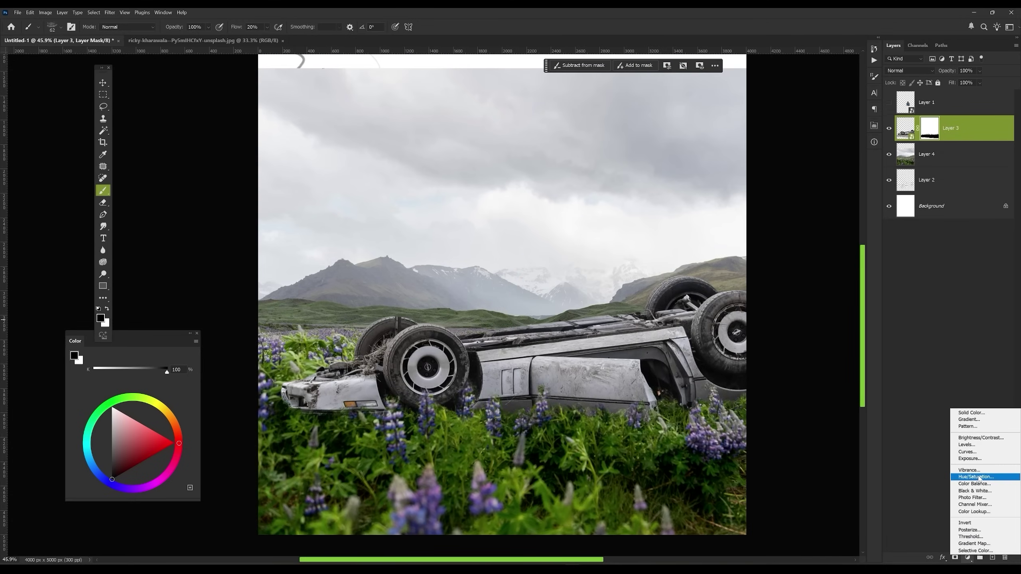
{"action": "left_click", "coordinate": [967, 439]}
{"action": "left_click_drag", "start_coordinate": [803, 175], "coordinate": [764, 175]}
{"action": "left_click", "coordinate": [850, 123]}
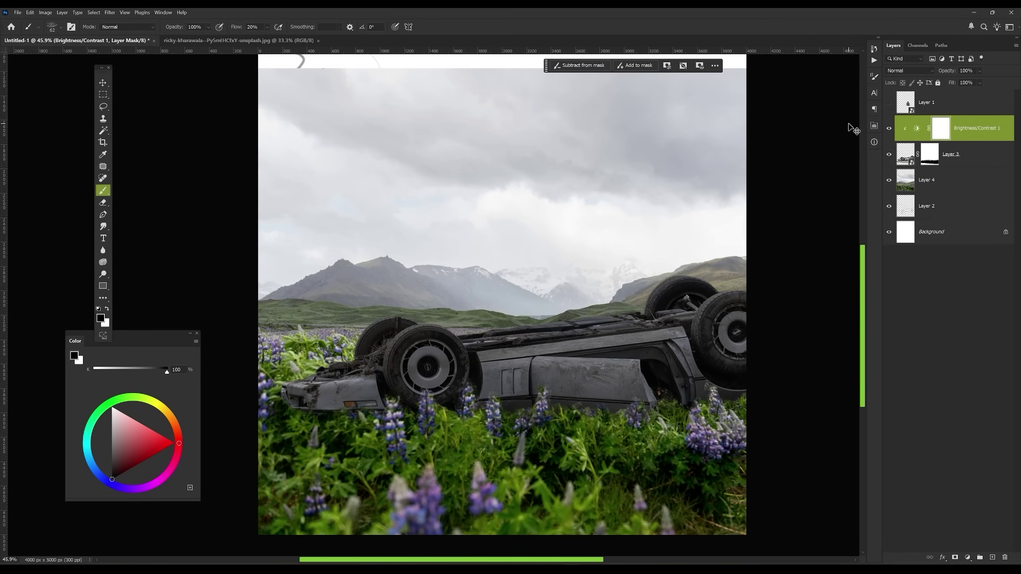
{"action": "key", "text": "ctrl+i"}
{"action": "key", "text": "x"}
{"action": "right_click", "coordinate": [387, 421]}
{"action": "double_click", "coordinate": [418, 482]}
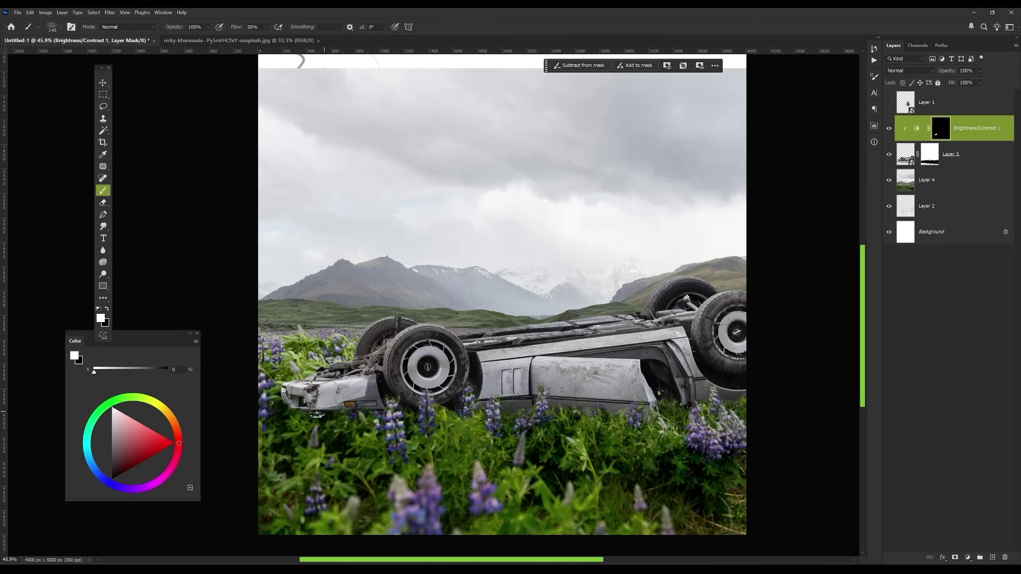
{"action": "right_click", "coordinate": [532, 359]}
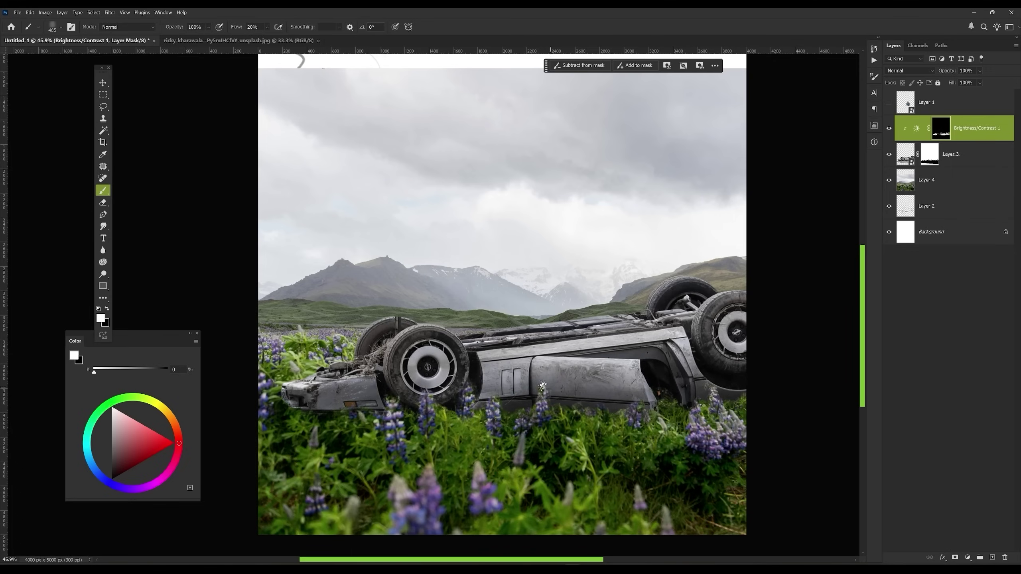
{"action": "left_click", "coordinate": [890, 131]}
{"action": "double_click", "coordinate": [917, 127]}
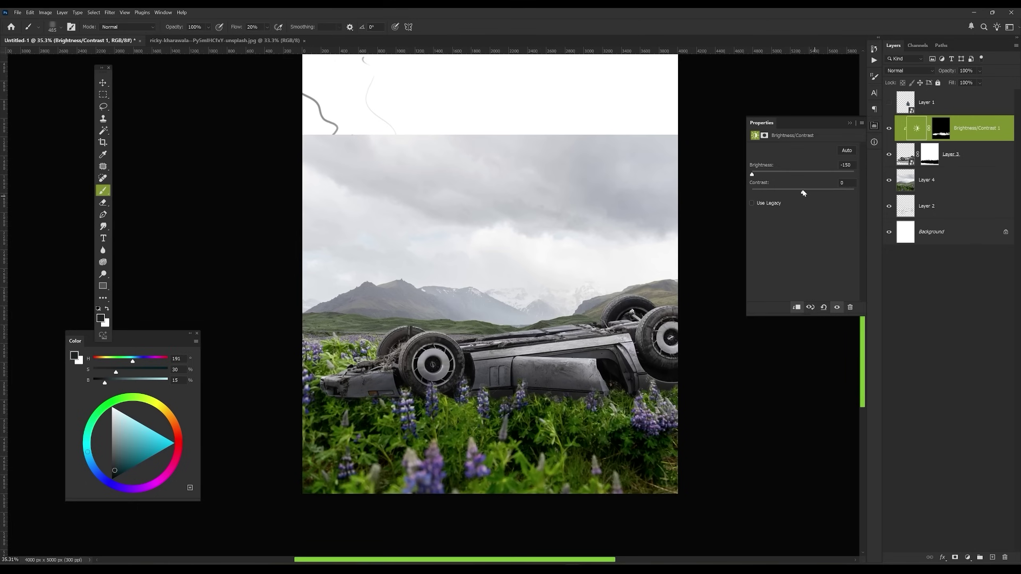
Add a second darkening Brightness/Contrast above the landscape and invert its mask
{"action": "left_click", "coordinate": [958, 180]}
{"action": "left_click", "coordinate": [968, 558]}
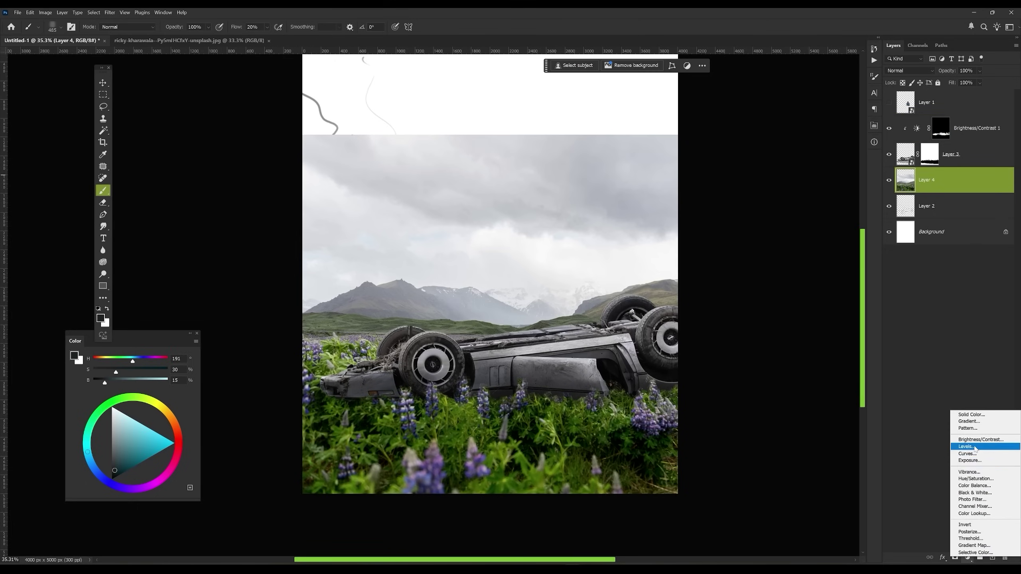
{"action": "left_click", "coordinate": [978, 447]}
{"action": "left_click_drag", "start_coordinate": [804, 175], "coordinate": [768, 175]}
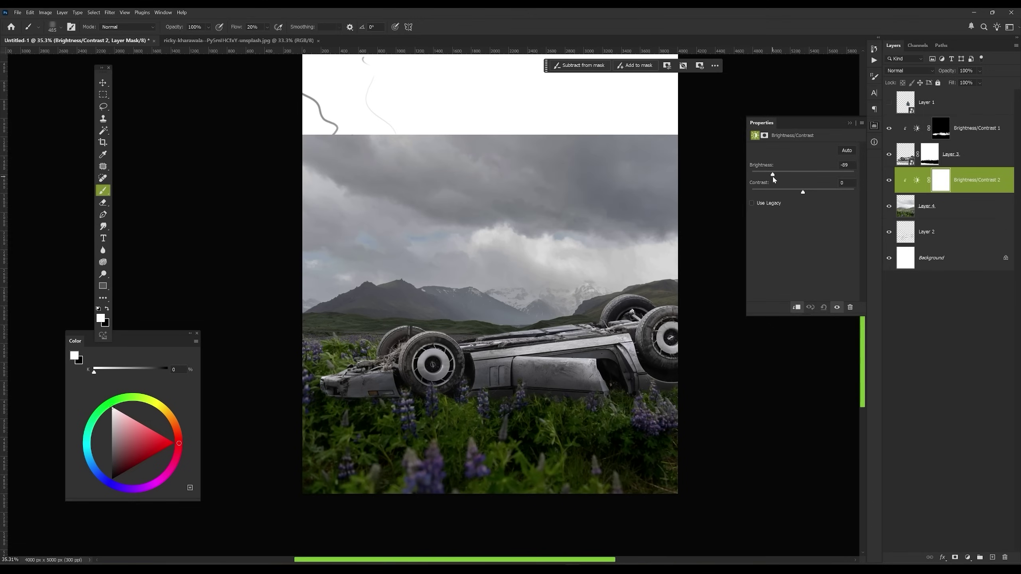
{"action": "left_click", "coordinate": [965, 190]}
{"action": "key", "text": "ctrl+i"}
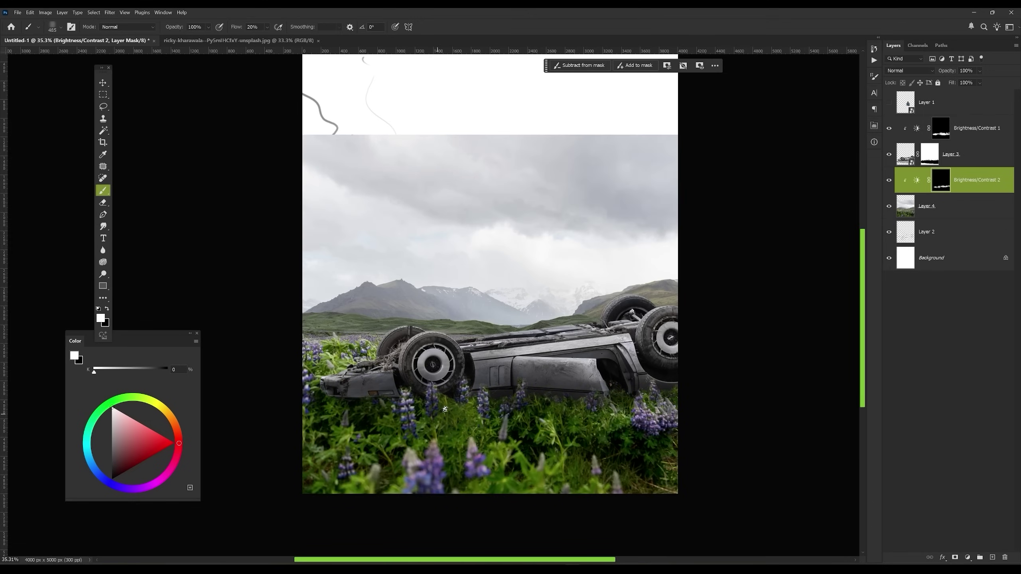
Reduce the landscape layer's greens with the Camera Raw Filter's Color Mixer
{"action": "left_click", "coordinate": [926, 206]}
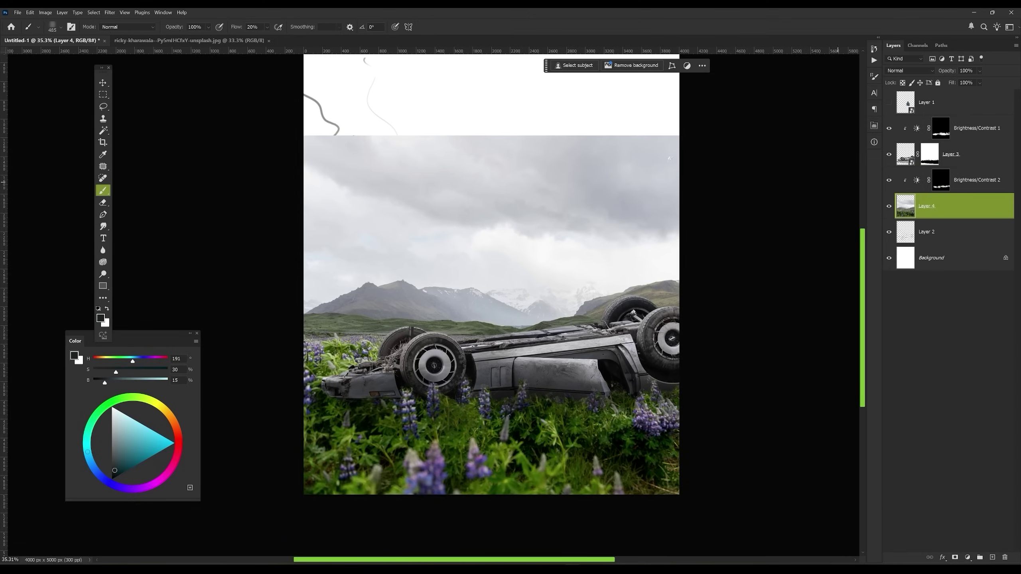
{"action": "key", "text": "ctrl+shift+a"}
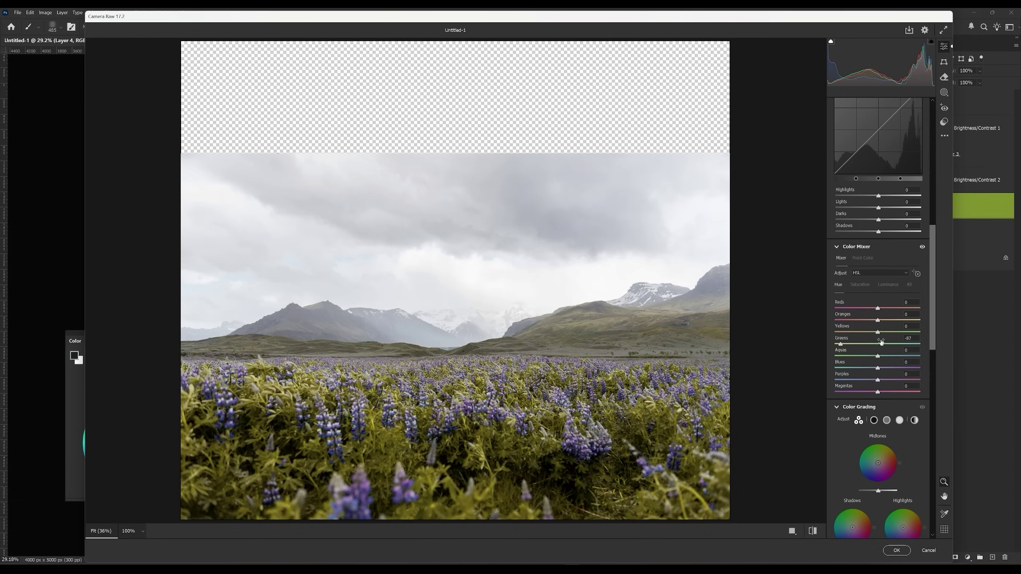
{"action": "key", "text": "Return"}
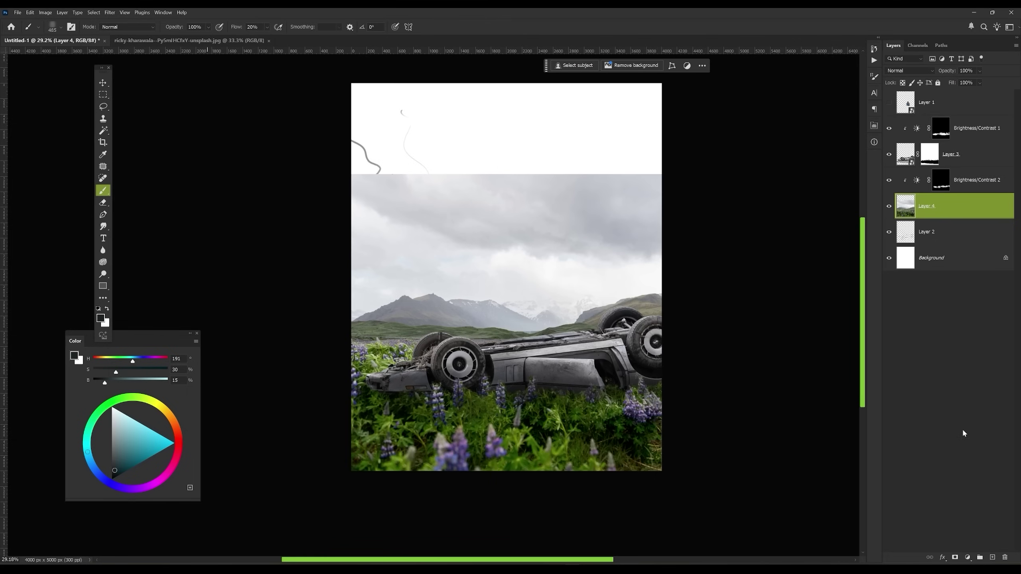
Pen-trace a closed path along the landscape's hill ridge and around the foreground
{"action": "key", "text": "p"}
{"action": "scroll", "coordinate": [418, 343], "scroll_direction": "up", "scroll_amount": 5, "text": "alt"}
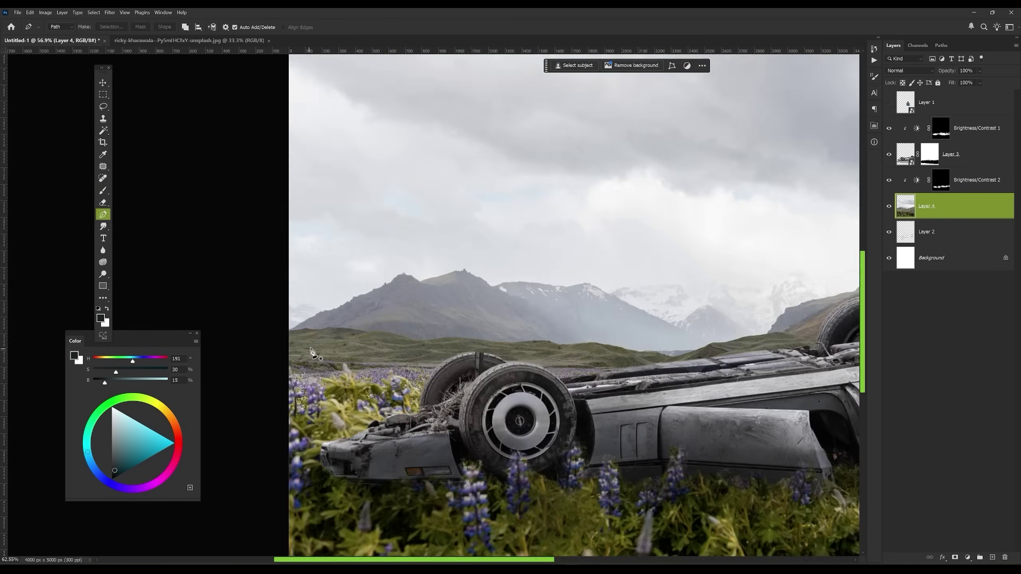
{"action": "left_click", "coordinate": [250, 339]}
{"action": "left_click", "coordinate": [287, 333]}
{"action": "left_click", "coordinate": [309, 330]}
{"action": "left_click_drag", "start_coordinate": [603, 323], "coordinate": [463, 349]}
{"action": "left_click", "coordinate": [463, 349]}
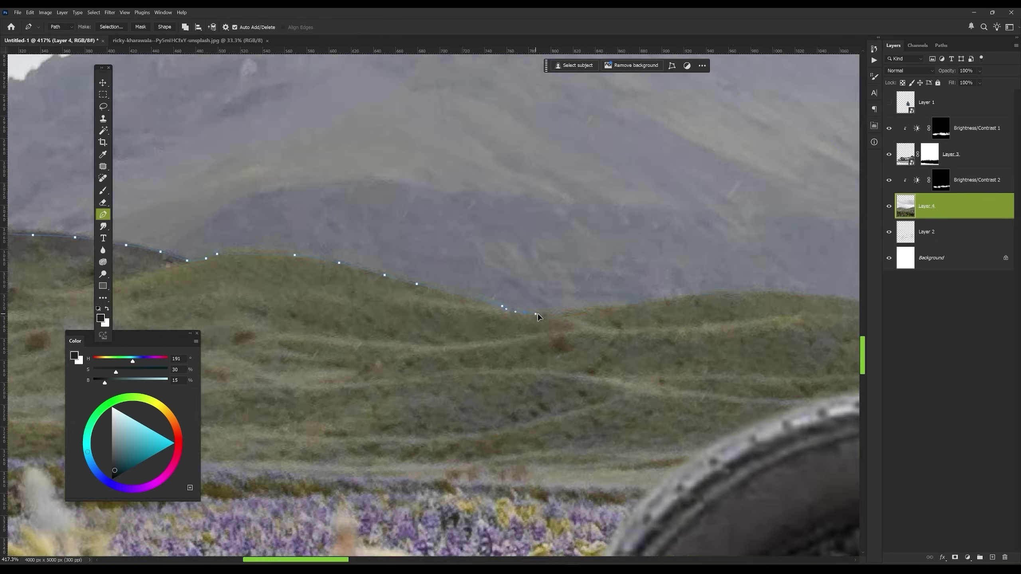
{"action": "left_click", "coordinate": [649, 308]}
{"action": "left_click_drag", "start_coordinate": [662, 319], "coordinate": [227, 325]}
{"action": "left_click", "coordinate": [257, 326]}
{"action": "left_click", "coordinate": [291, 337]}
{"action": "left_click", "coordinate": [352, 340]}
{"action": "left_click", "coordinate": [409, 337]}
{"action": "left_click", "coordinate": [486, 329]}
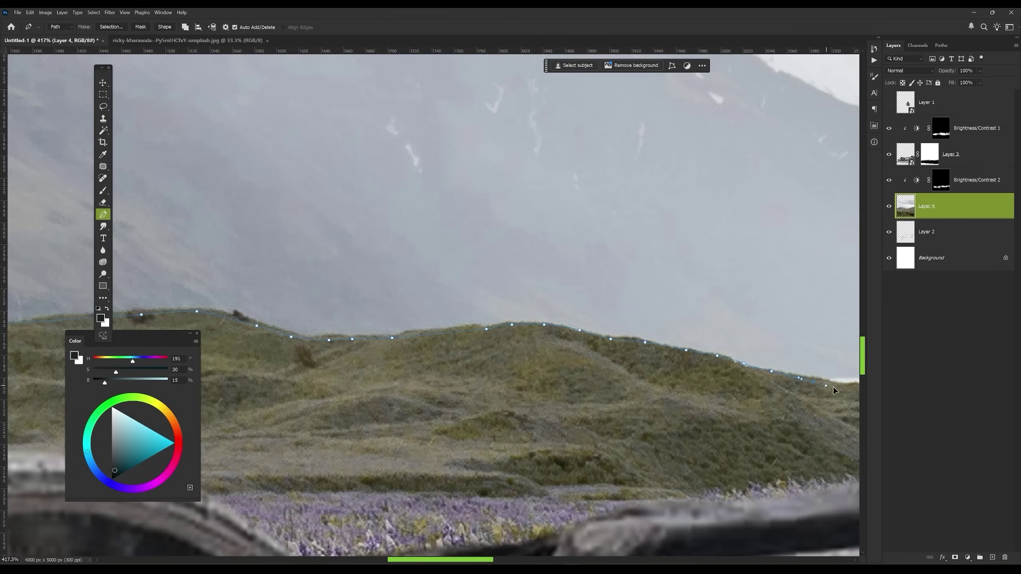
{"action": "left_click_drag", "start_coordinate": [834, 390], "coordinate": [543, 351]}
{"action": "left_click_drag", "start_coordinate": [798, 343], "coordinate": [511, 320]}
{"action": "left_click_drag", "start_coordinate": [783, 320], "coordinate": [495, 288]}
{"action": "left_click_drag", "start_coordinate": [707, 263], "coordinate": [415, 240]}
{"action": "left_click", "coordinate": [726, 279]}
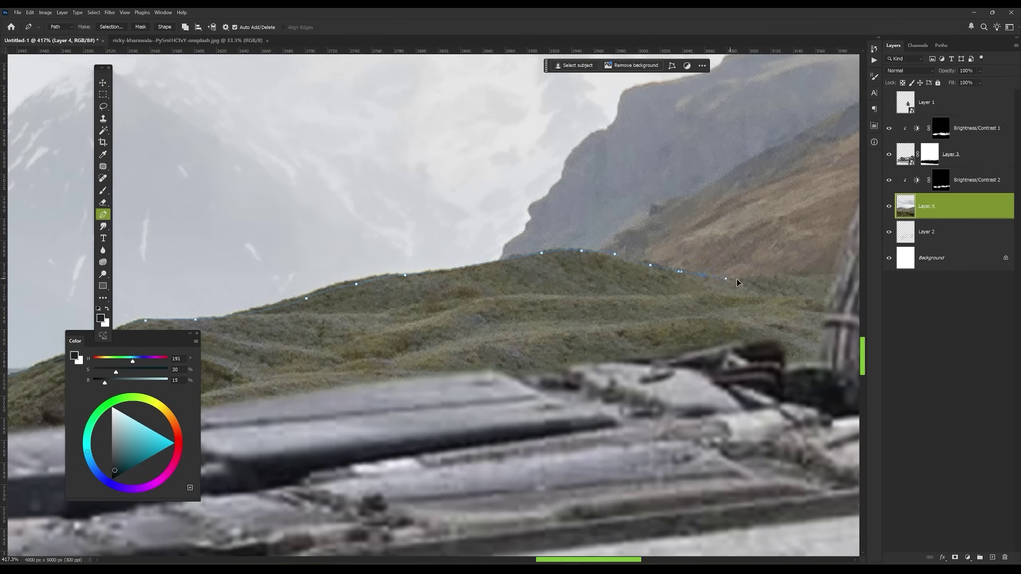
{"action": "scroll", "coordinate": [738, 282], "scroll_direction": "down", "scroll_amount": 10}
{"action": "left_click", "coordinate": [701, 293]}
{"action": "left_click", "coordinate": [667, 494]}
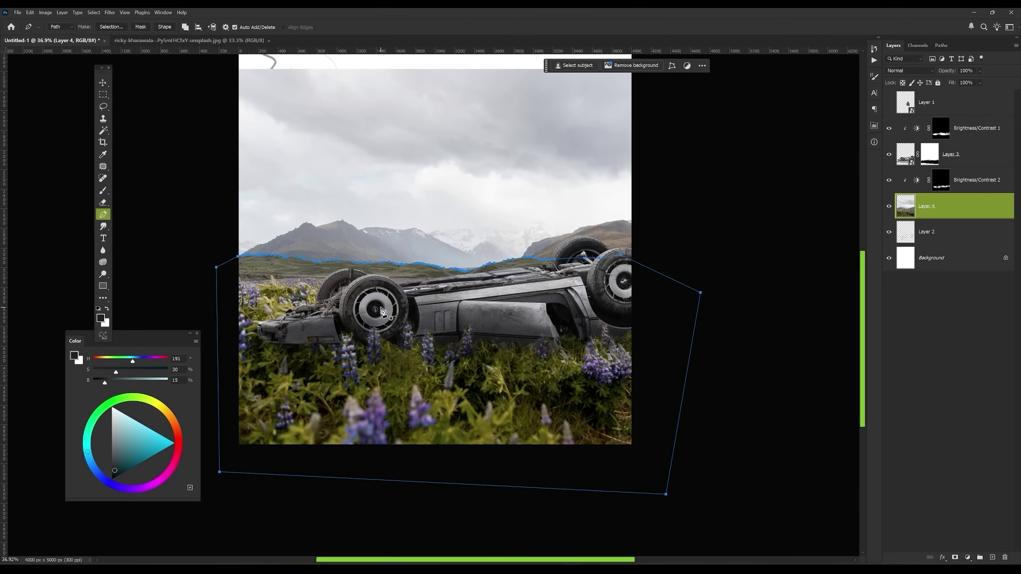
Delete the sky above the ridge, then scale and tilt the road photo beneath
{"action": "right_click", "coordinate": [383, 312]}
{"action": "left_click", "coordinate": [415, 352]}
{"action": "left_click", "coordinate": [550, 169]}
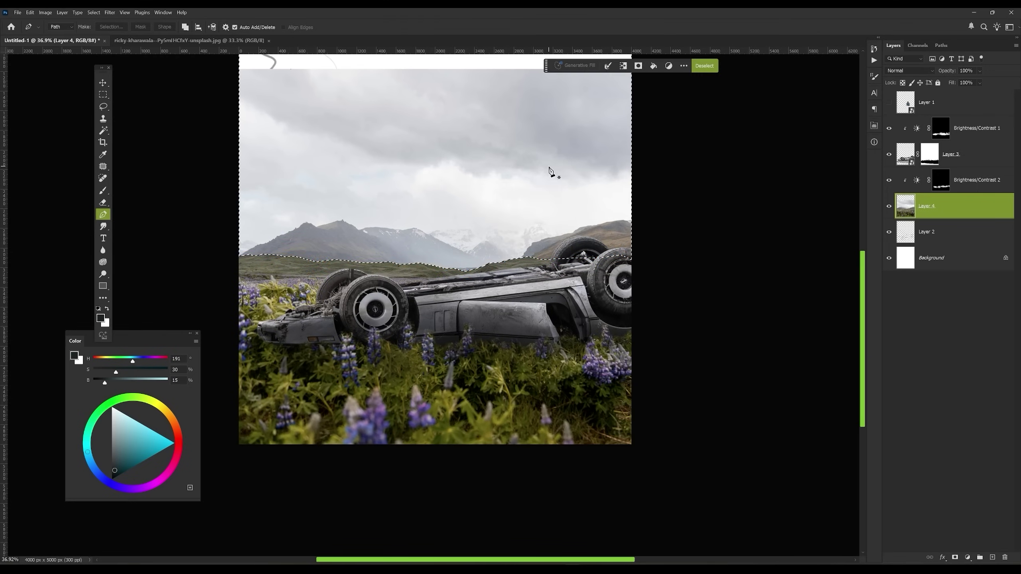
{"action": "key", "text": "Delete"}
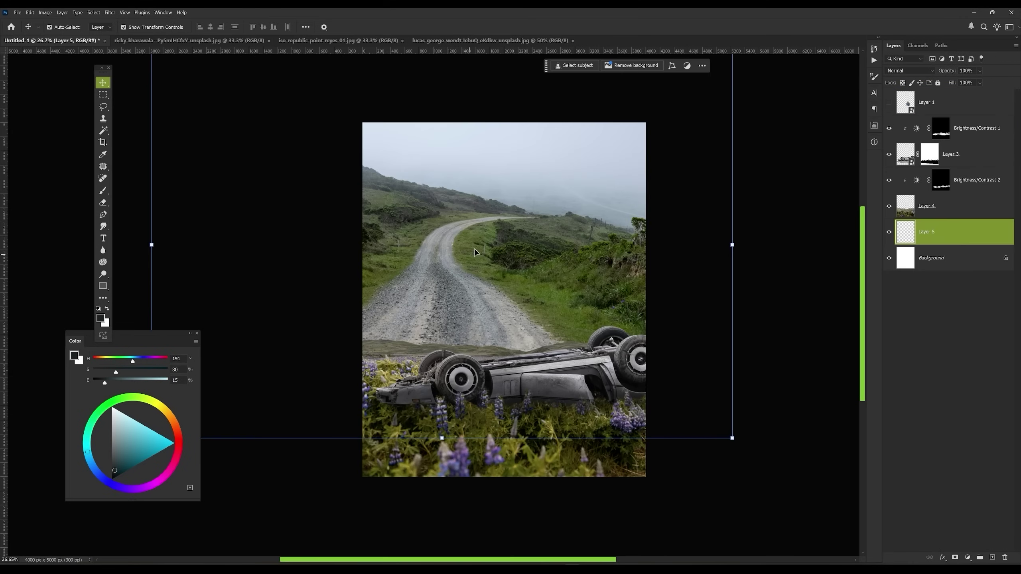
{"action": "mouse_move", "coordinate": [571, 224]}
{"action": "left_mouse_down"}
{"action": "mouse_move", "coordinate": [669, 371]}
{"action": "mouse_move", "coordinate": [601, 338]}
{"action": "left_mouse_up"}
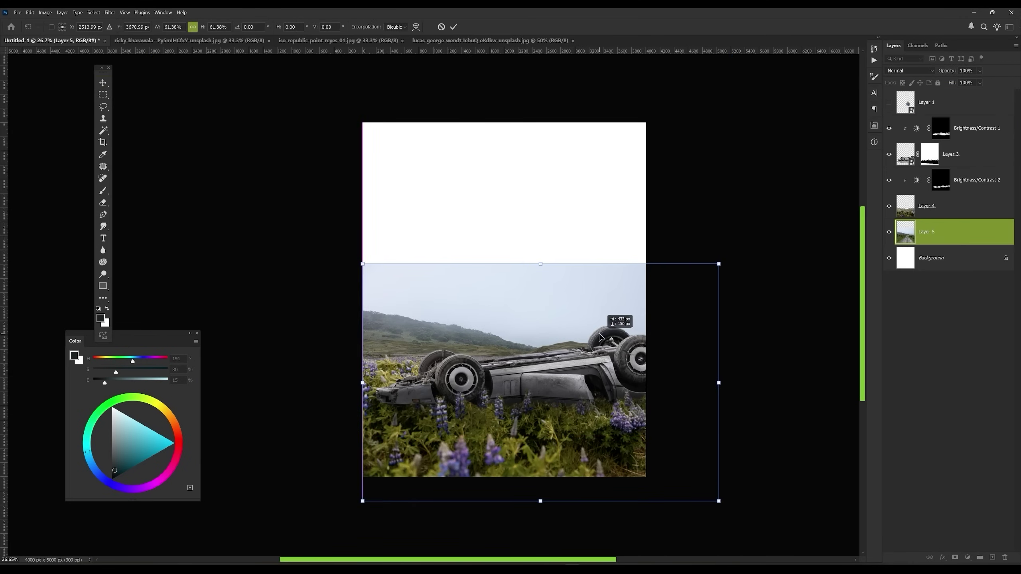
{"action": "left_click_drag", "start_coordinate": [727, 372], "coordinate": [661, 317]}
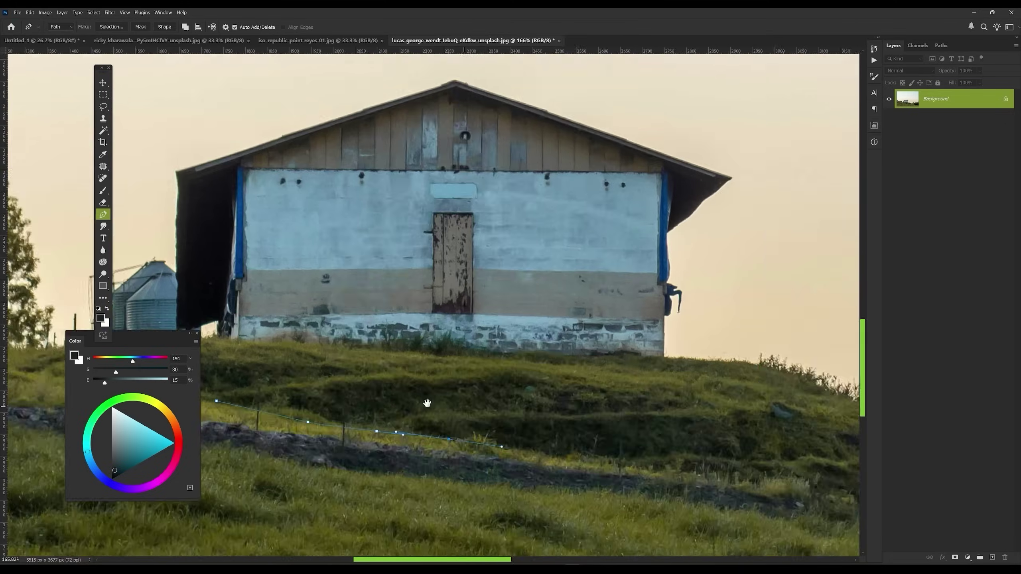
Pen-trace the house and its hillside, then convert the path into a selection
{"action": "left_click_drag", "start_coordinate": [426, 404], "coordinate": [216, 375]}
{"action": "left_click", "coordinate": [589, 455]}
{"action": "left_click", "coordinate": [696, 463]}
{"action": "left_click", "coordinate": [781, 475]}
{"action": "left_click", "coordinate": [816, 465]}
{"action": "left_click", "coordinate": [699, 388]}
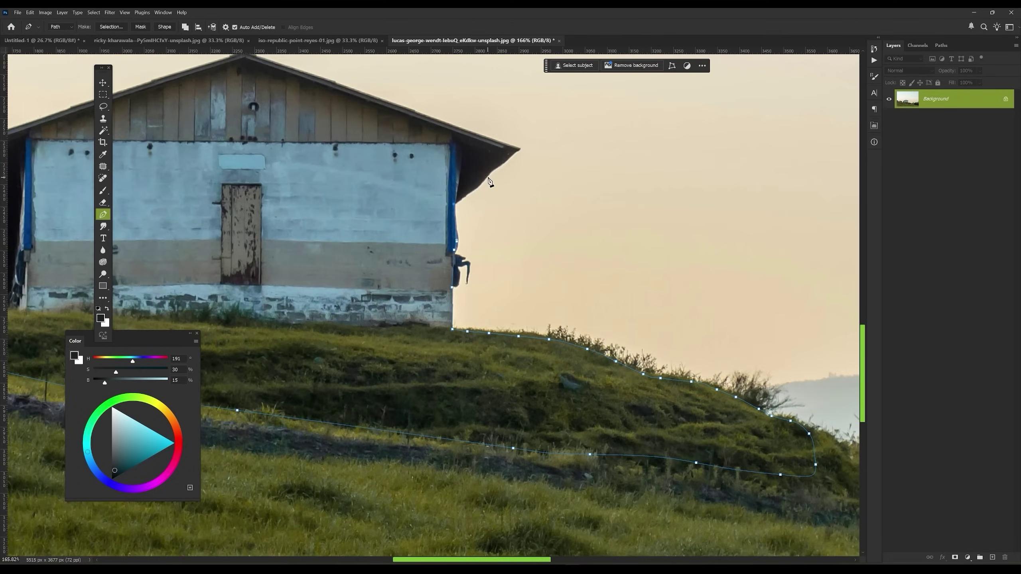
{"action": "scroll", "coordinate": [500, 144], "scroll_direction": "up", "scroll_amount": 3}
{"action": "left_click_drag", "start_coordinate": [173, 174], "coordinate": [697, 173]}
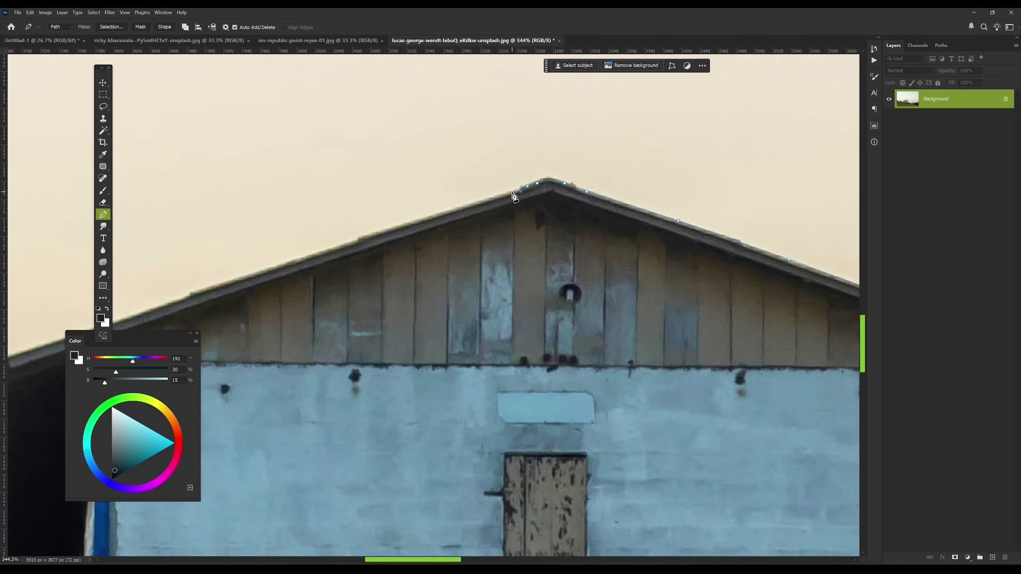
{"action": "scroll", "coordinate": [471, 303], "scroll_direction": "down", "scroll_amount": 3}
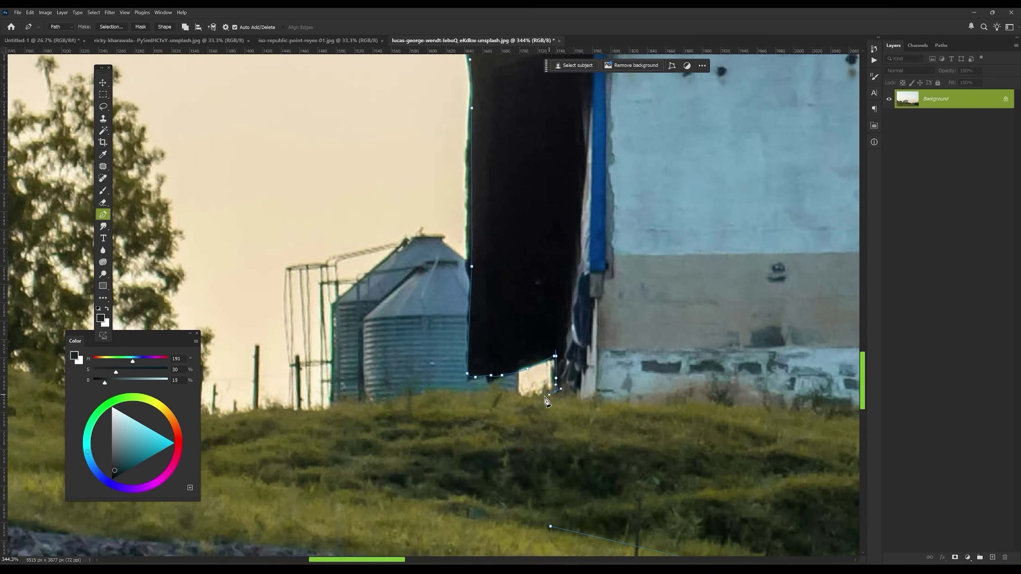
{"action": "right_click", "coordinate": [405, 242]}
{"action": "left_click", "coordinate": [423, 292]}
{"action": "left_click", "coordinate": [548, 167]}
Paste the house into the composite, shrink it, and move it onto the distant hills
{"action": "key", "text": "v"}
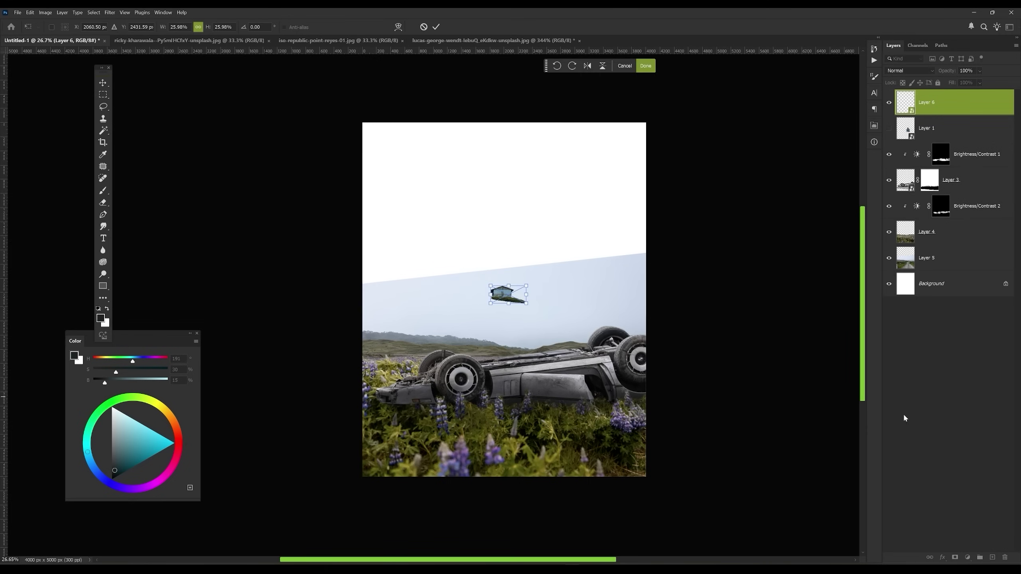
{"action": "key", "text": "Return"}
{"action": "scroll", "coordinate": [445, 348], "scroll_direction": "up", "scroll_amount": 5}
{"action": "left_click_drag", "start_coordinate": [614, 247], "coordinate": [334, 365]}
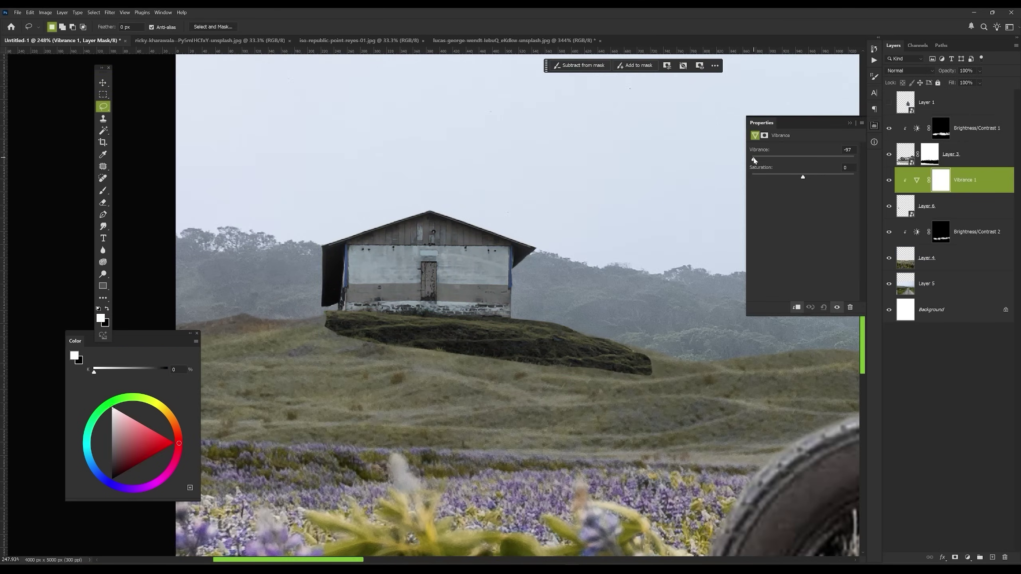
Add an Exposure adjustment clipped to the house and tune its brightness
{"action": "left_click", "coordinate": [926, 206]}
{"action": "left_click", "coordinate": [968, 558]}
{"action": "left_click", "coordinate": [981, 463]}
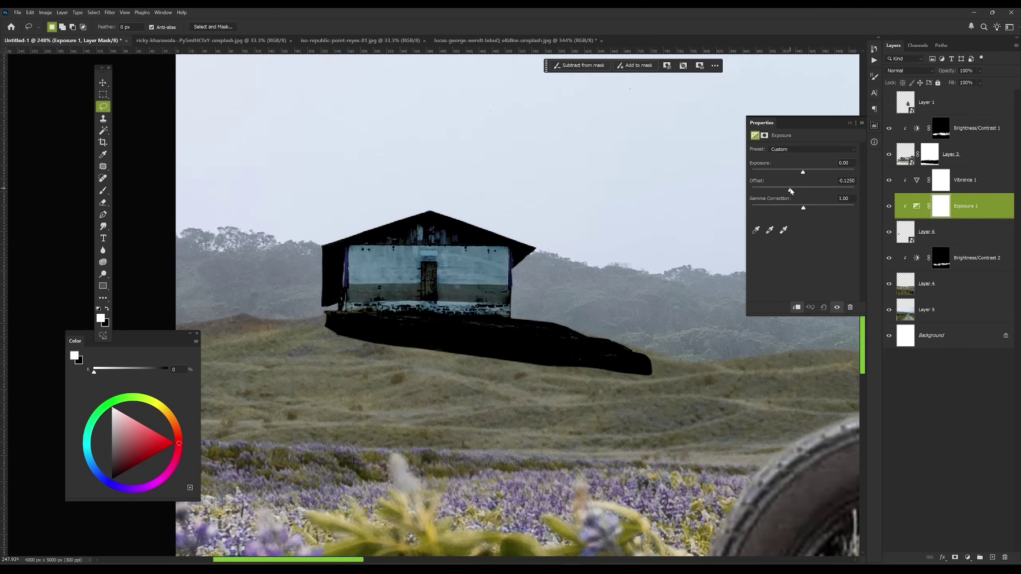
{"action": "mouse_move", "coordinate": [803, 190]}
{"action": "left_mouse_down"}
{"action": "mouse_move", "coordinate": [793, 172]}
{"action": "mouse_move", "coordinate": [806, 173]}
{"action": "left_mouse_up"}
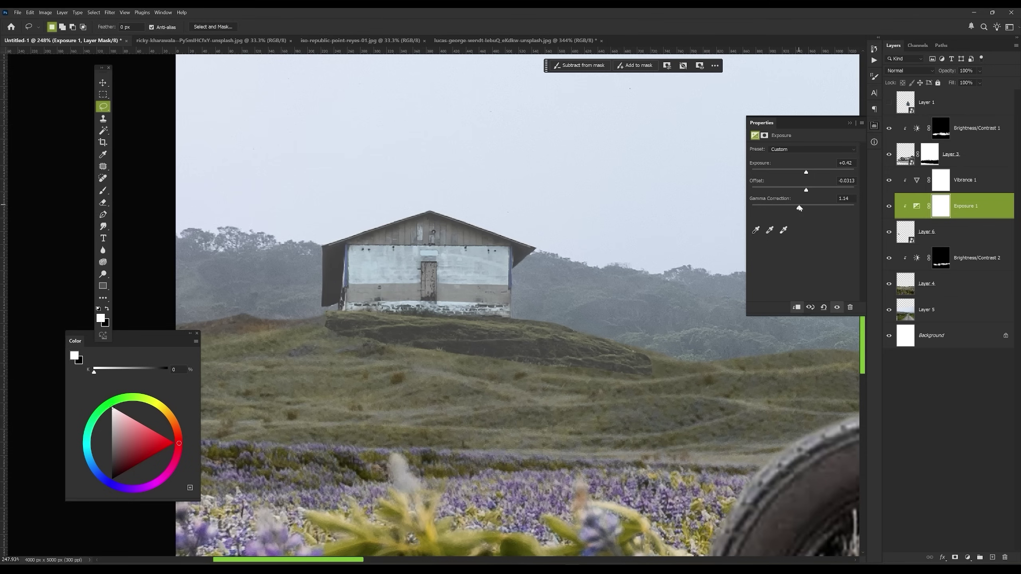
{"action": "left_click", "coordinate": [874, 125]}
Set up a large, soft, Normal-mode brush for painting
{"action": "left_click", "coordinate": [925, 232]}
{"action": "key", "text": "b"}
{"action": "key", "text": "Return"}
{"action": "right_click", "coordinate": [559, 354]}
{"action": "key", "text": "Escape"}
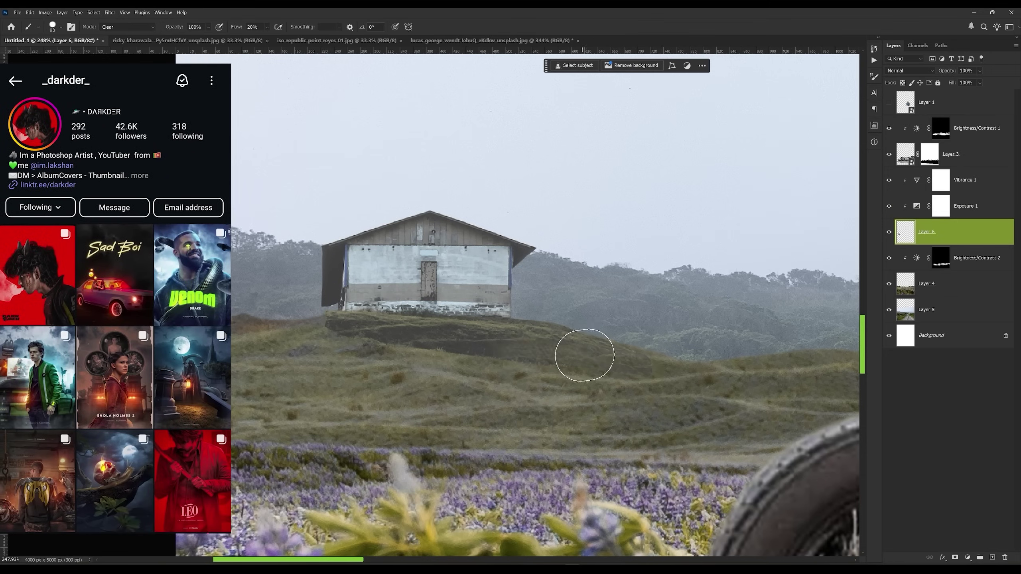
{"action": "key", "text": "shift+alt+n"}
{"action": "scroll", "coordinate": [354, 346], "scroll_direction": "up", "scroll_amount": 5}
{"action": "scroll", "coordinate": [320, 344], "scroll_direction": "down", "scroll_amount": 5}
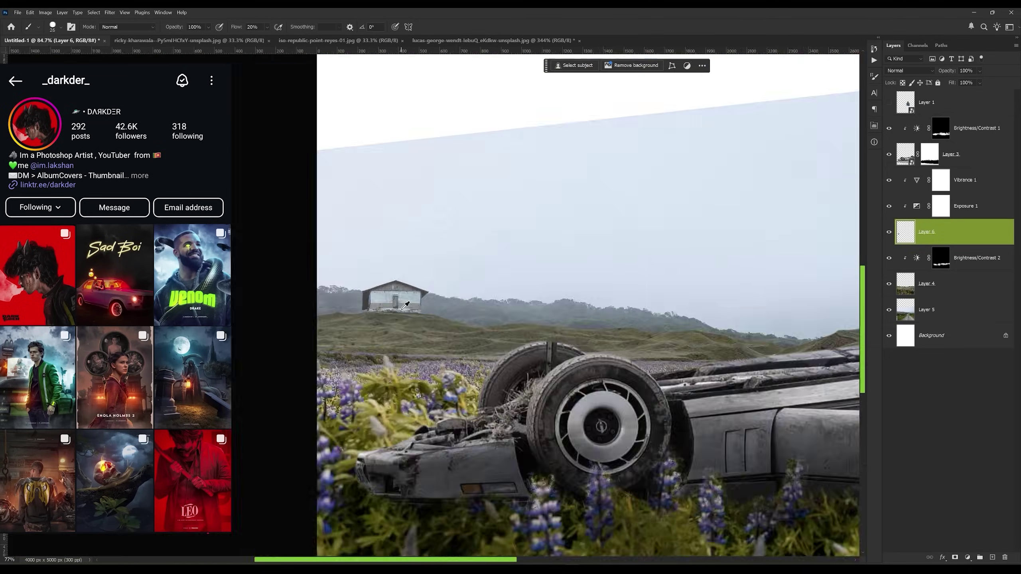
{"action": "right_click", "coordinate": [463, 281]}
{"action": "key", "text": "Escape"}
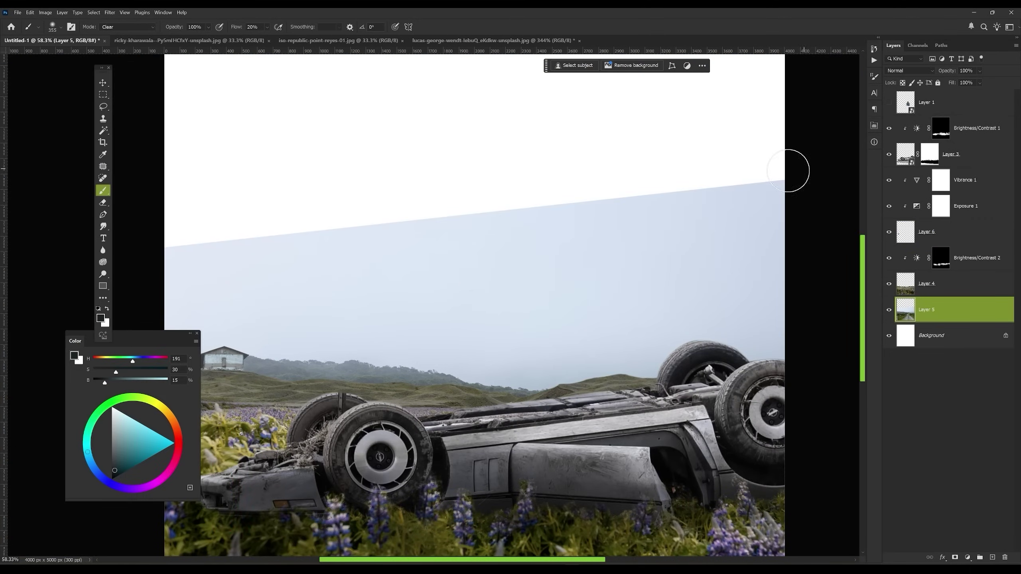
Soften the road photo's hard sky edge with broad strokes, undoing one dark stroke
{"action": "left_click_drag", "start_coordinate": [810, 168], "coordinate": [164, 247]}
{"action": "left_click_drag", "start_coordinate": [785, 181], "coordinate": [712, 176]}
{"action": "left_click_drag", "start_coordinate": [299, 215], "coordinate": [757, 221]}
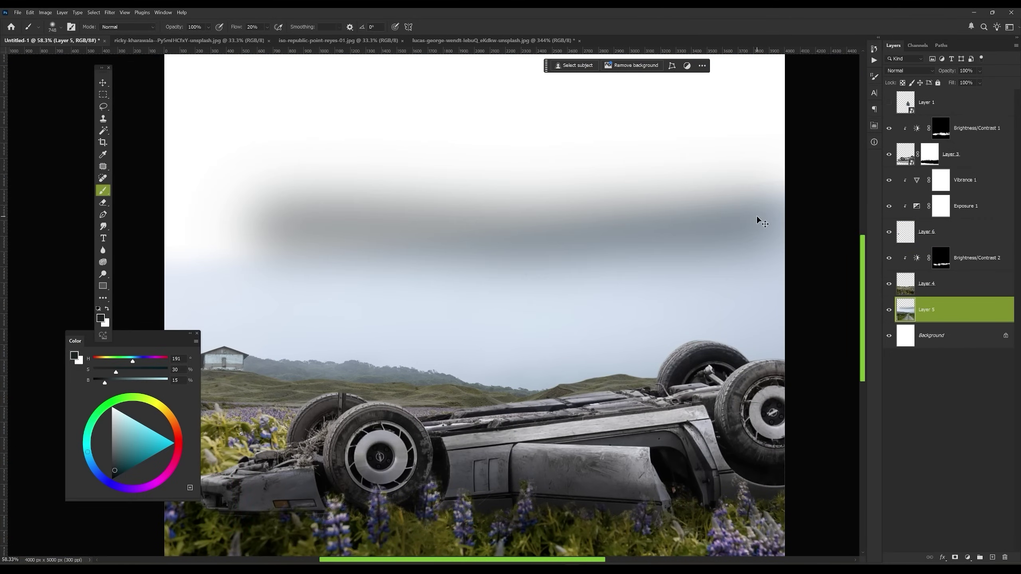
{"action": "key", "text": "ctrl+z"}
{"action": "key", "text": "shift+alt+r"}
{"action": "scroll", "coordinate": [506, 216], "scroll_direction": "down", "scroll_amount": 3}
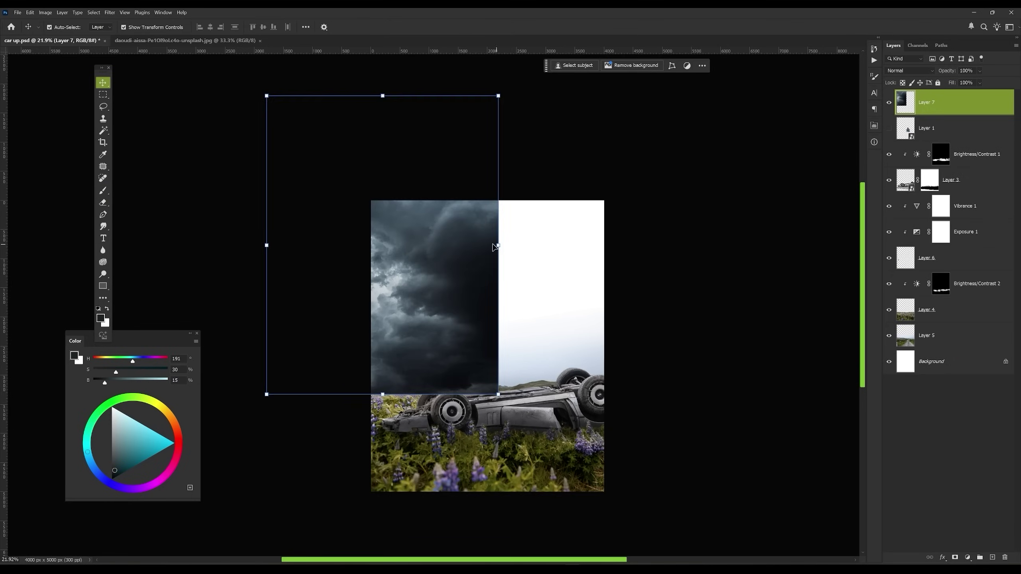
Move the storm clouds below the landscape, then shrink and position them over the sky
{"action": "left_click_drag", "start_coordinate": [937, 267], "coordinate": [938, 323]}
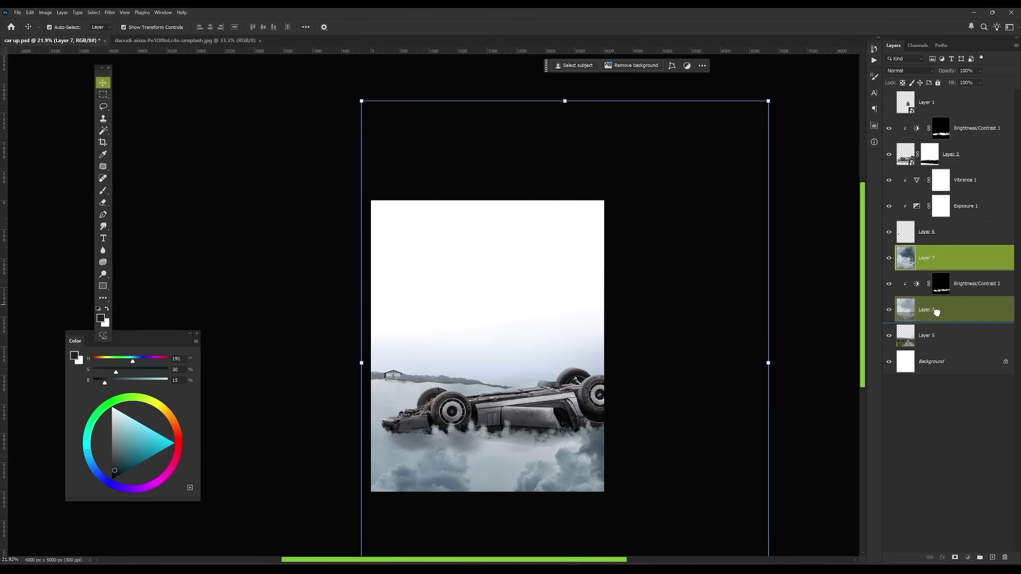
{"action": "left_click_drag", "start_coordinate": [769, 364], "coordinate": [684, 359]}
{"action": "left_click_drag", "start_coordinate": [509, 280], "coordinate": [553, 338]}
{"action": "left_click_drag", "start_coordinate": [520, 157], "coordinate": [510, 200]}
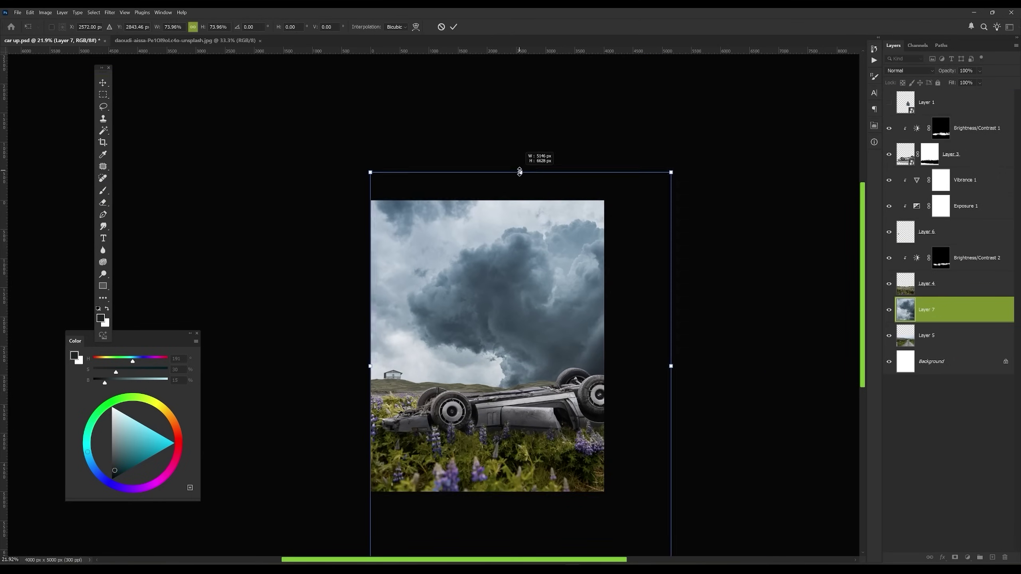
{"action": "left_click", "coordinate": [957, 308]}
Add a cool midtone Colour Balance adjustment, then show and select the boy's layer
{"action": "left_click", "coordinate": [909, 70]}
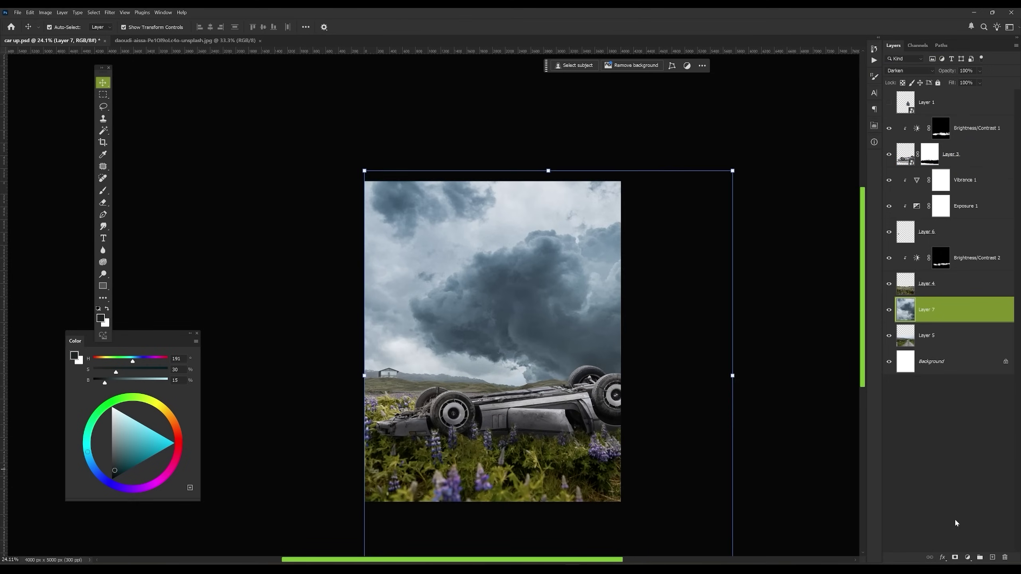
{"action": "left_click", "coordinate": [968, 558]}
{"action": "left_click", "coordinate": [1003, 486]}
{"action": "left_click_drag", "start_coordinate": [793, 183], "coordinate": [799, 185]}
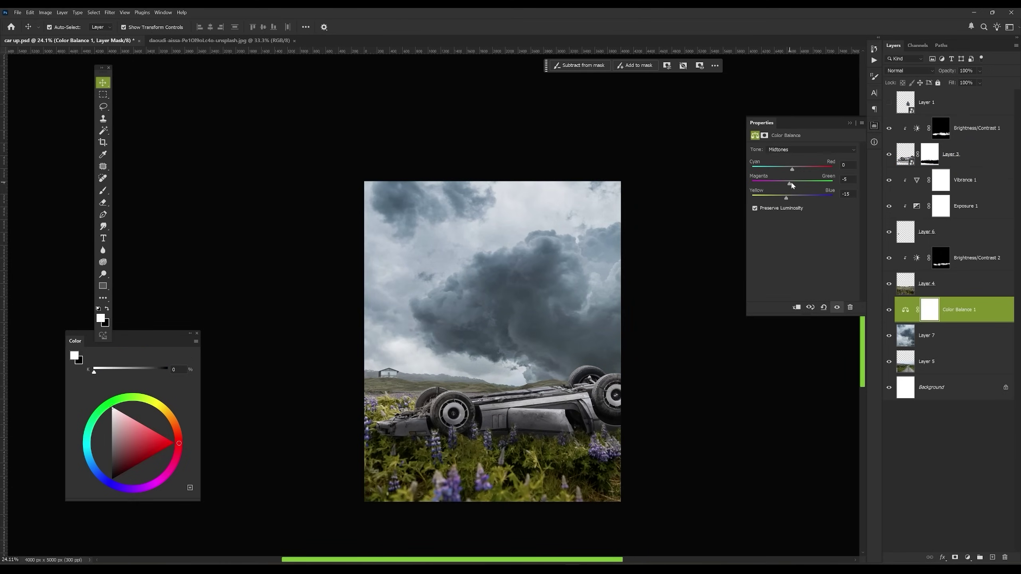
{"action": "left_click", "coordinate": [850, 123]}
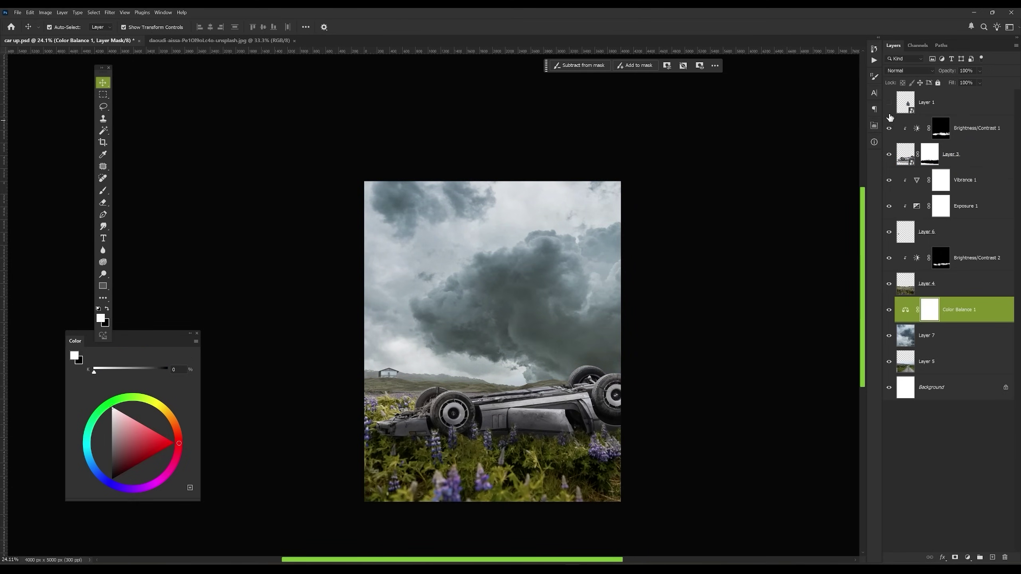
{"action": "left_click", "coordinate": [890, 102]}
{"action": "left_click", "coordinate": [926, 102]}
{"action": "scroll", "coordinate": [443, 323], "scroll_direction": "up", "scroll_amount": 5}
Tilt the boy about two degrees and set up a shadow layer with a soft blue-grey brush
{"action": "left_click_drag", "start_coordinate": [414, 259], "coordinate": [414, 264]}
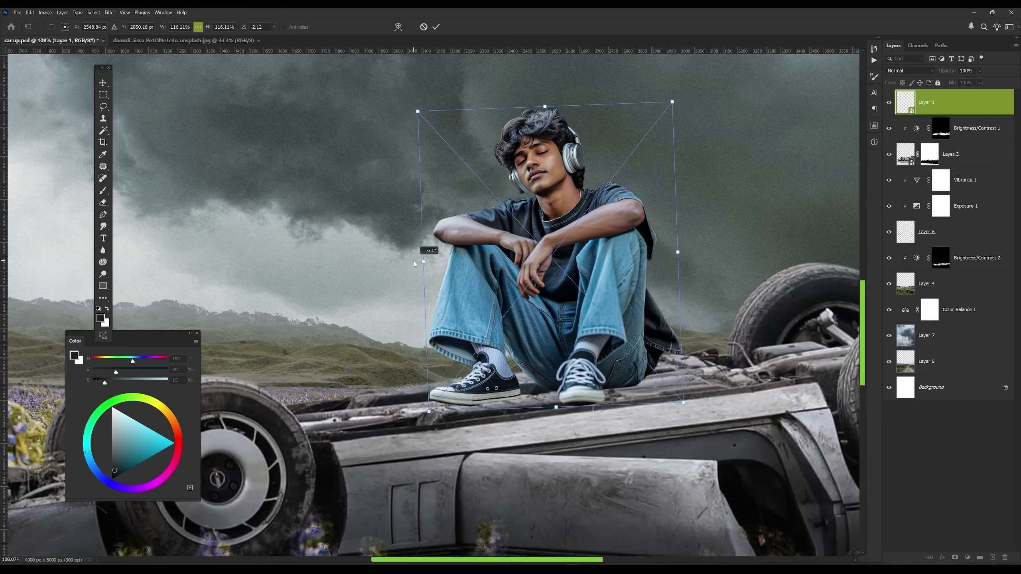
{"action": "key", "text": "Return"}
{"action": "left_click", "coordinate": [1002, 137]}
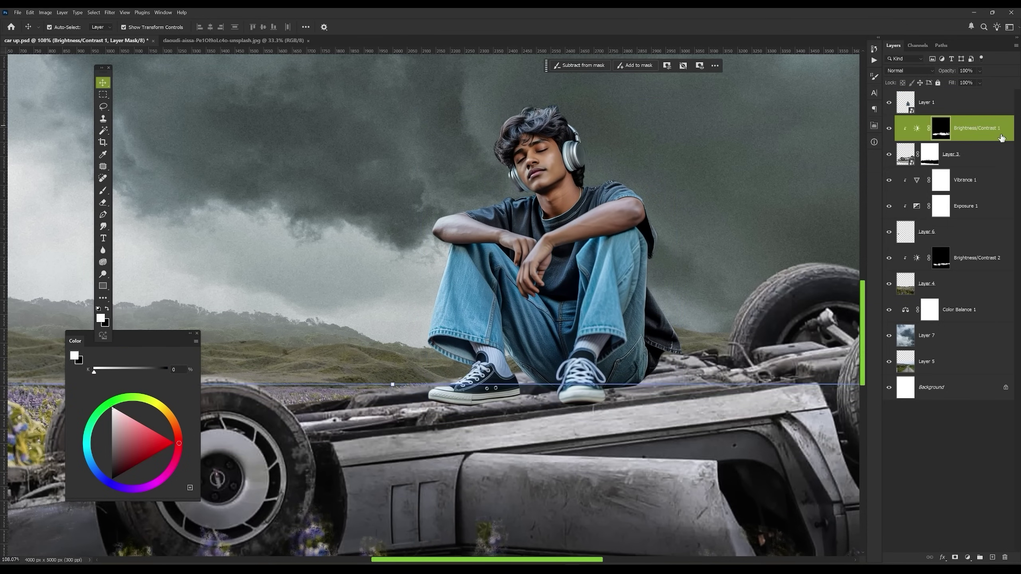
{"action": "left_click", "coordinate": [991, 559]}
{"action": "key", "text": "b"}
{"action": "scroll", "coordinate": [543, 359], "scroll_direction": "up", "scroll_amount": 2}
{"action": "right_click", "coordinate": [542, 359]}
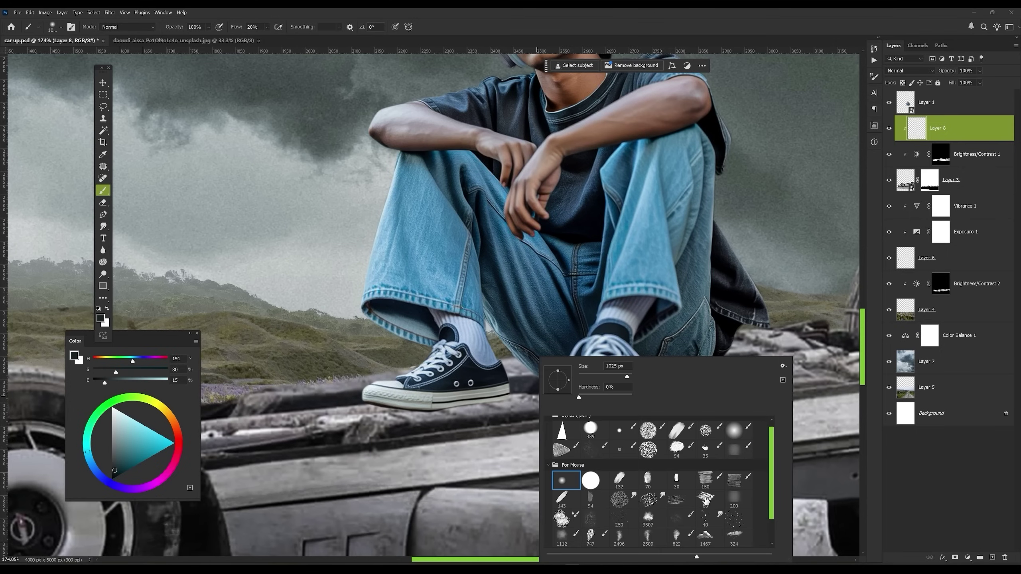
{"action": "double_click", "coordinate": [593, 431]}
{"action": "left_click", "coordinate": [551, 397], "text": "alt"}
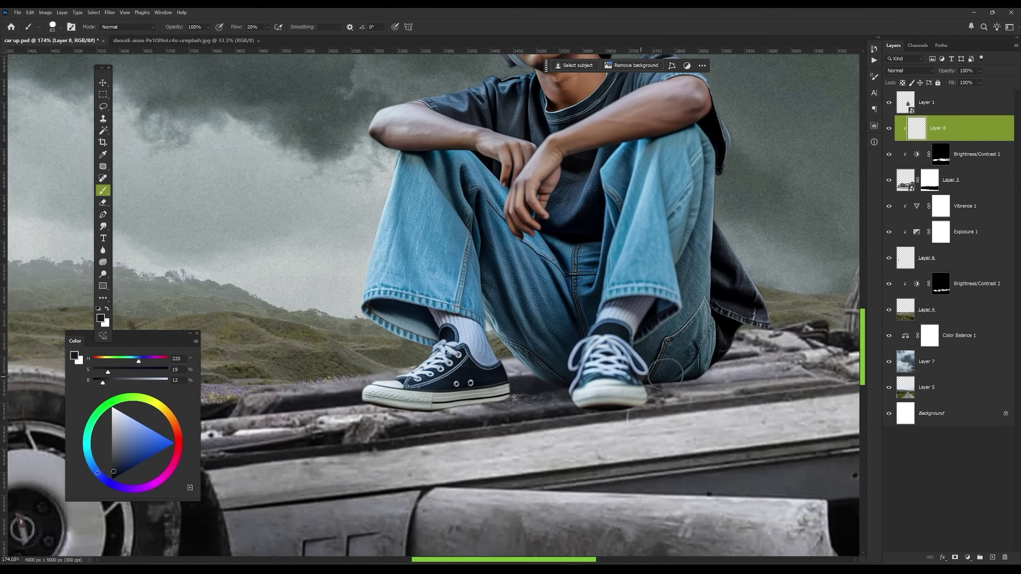
{"action": "scroll", "coordinate": [450, 408], "scroll_direction": "up", "scroll_amount": 3}
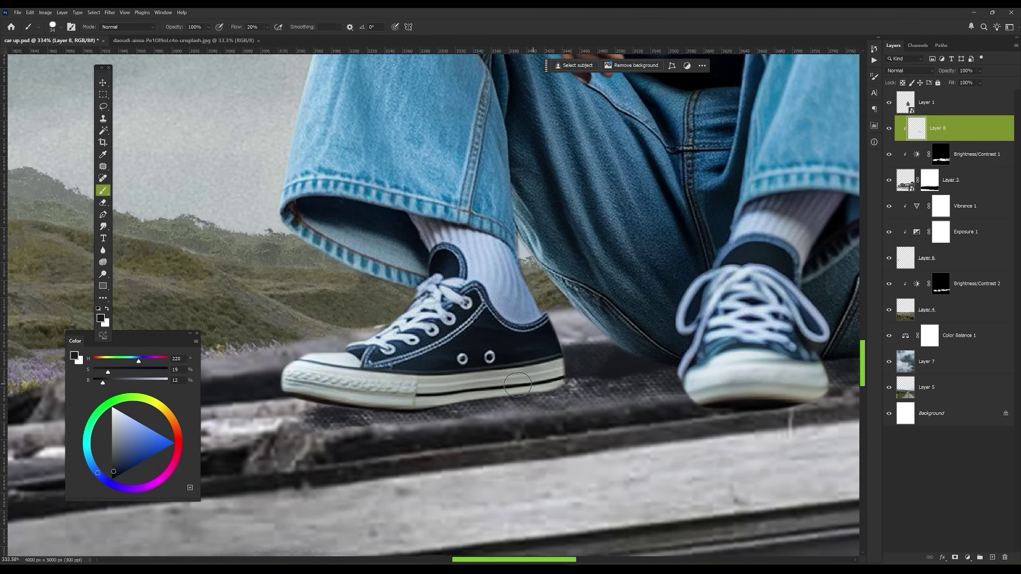
{"action": "scroll", "coordinate": [558, 387], "scroll_direction": "down", "scroll_amount": 3}
{"action": "scroll", "coordinate": [567, 387], "scroll_direction": "down", "scroll_amount": 2}
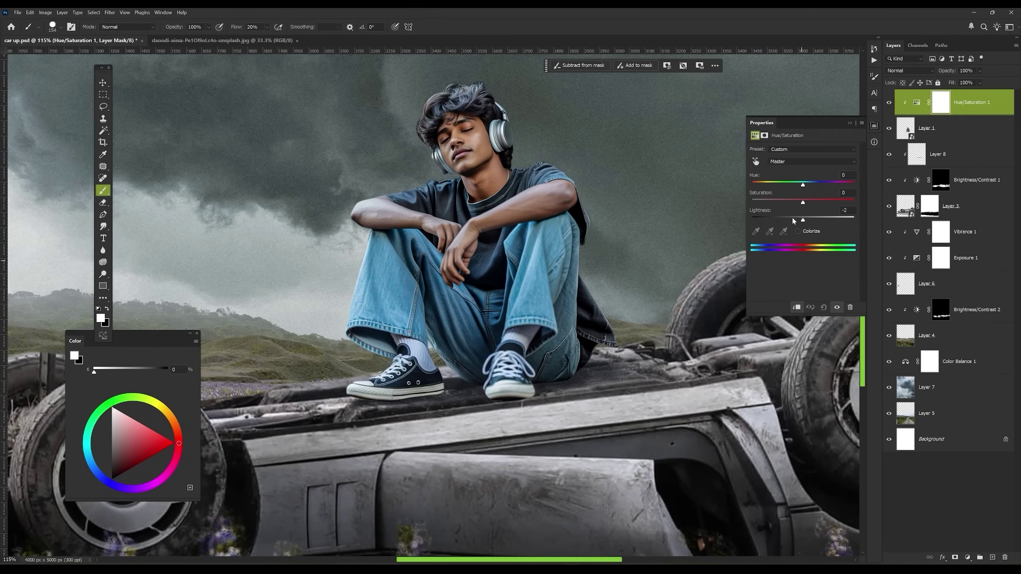
Darken the boy's right side, left leg and right knee with a lowered-Lightness Hue/Saturation mask
{"action": "left_click_drag", "start_coordinate": [793, 220], "coordinate": [775, 220]}
{"action": "left_click", "coordinate": [875, 126]}
{"action": "key", "text": "ctrl+i"}
{"action": "left_click_drag", "start_coordinate": [567, 359], "coordinate": [601, 325]}
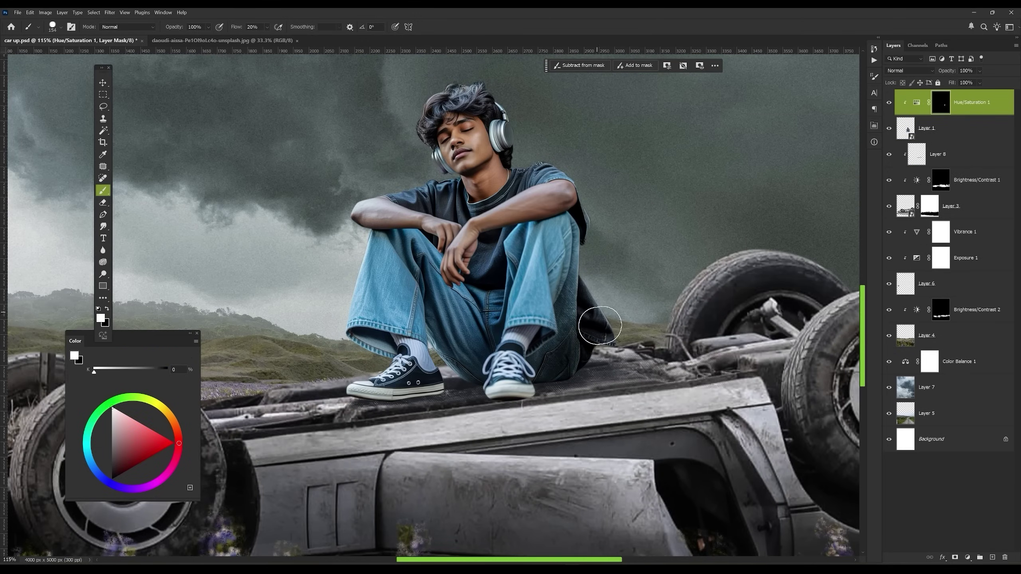
{"action": "scroll", "coordinate": [600, 326], "scroll_direction": "up", "scroll_amount": 2}
{"action": "key", "text": "x"}
{"action": "key", "text": "bracketleft"}
{"action": "key", "text": "bracketleft"}
{"action": "key", "text": "bracketleft"}
{"action": "left_click_drag", "start_coordinate": [364, 228], "coordinate": [363, 222]}
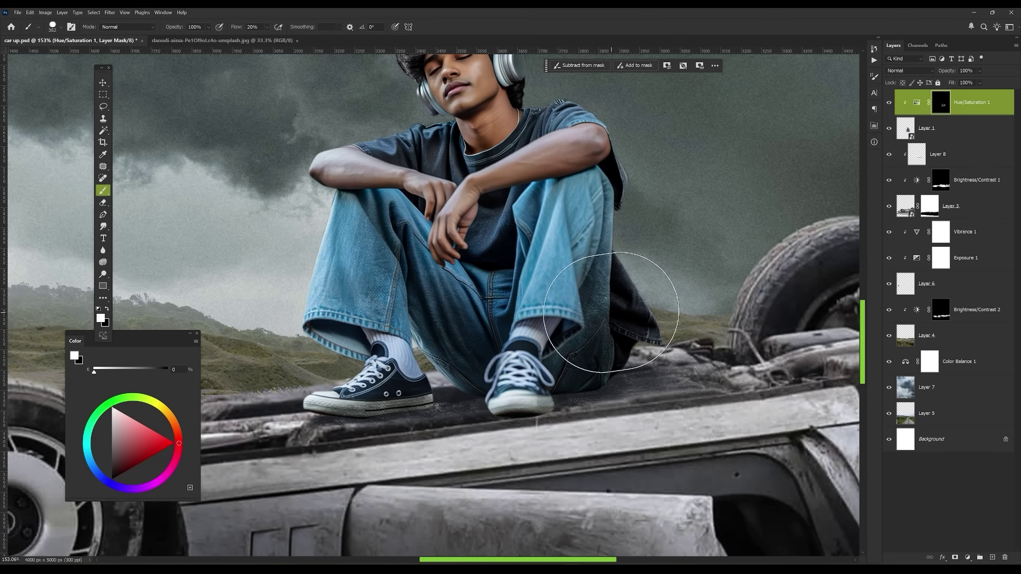
{"action": "left_click_drag", "start_coordinate": [612, 312], "coordinate": [620, 183]}
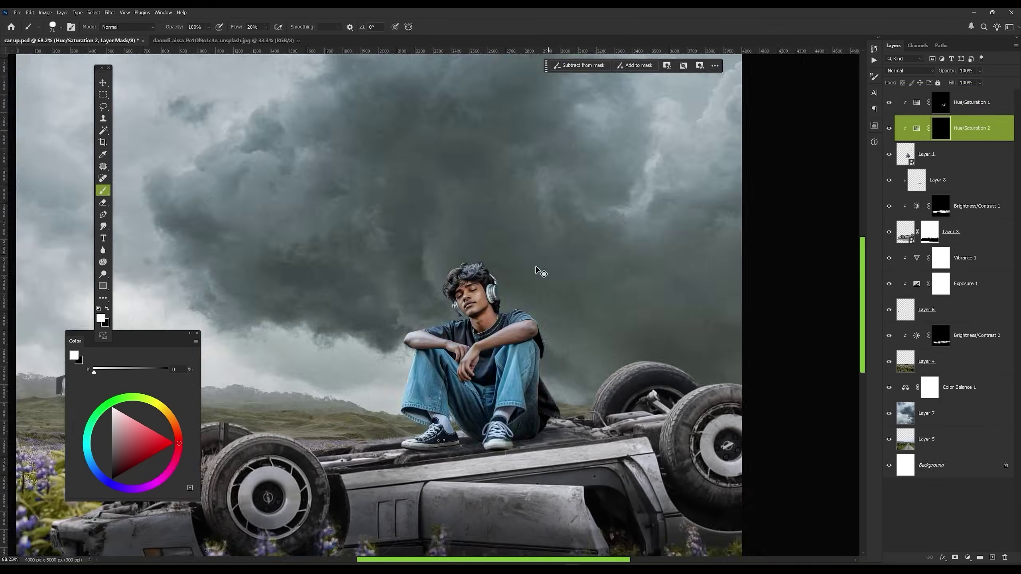
{"action": "scroll", "coordinate": [648, 349], "scroll_direction": "right", "scroll_amount": 3}
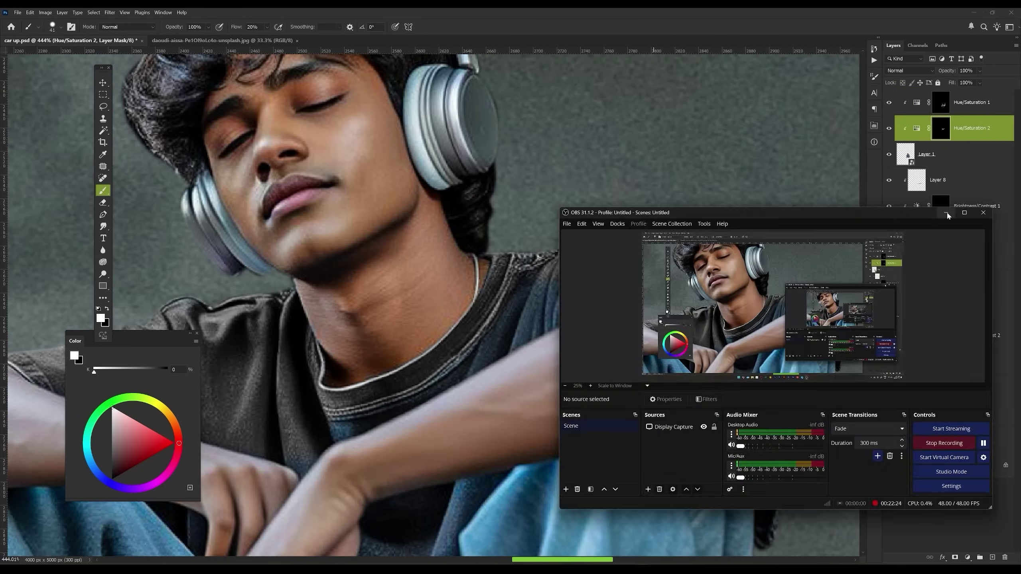
{"action": "scroll", "coordinate": [479, 354], "scroll_direction": "down", "scroll_amount": 2}
{"action": "scroll", "coordinate": [701, 355], "scroll_direction": "right", "scroll_amount": 2}
{"action": "scroll", "coordinate": [701, 354], "scroll_direction": "down", "scroll_amount": 3}
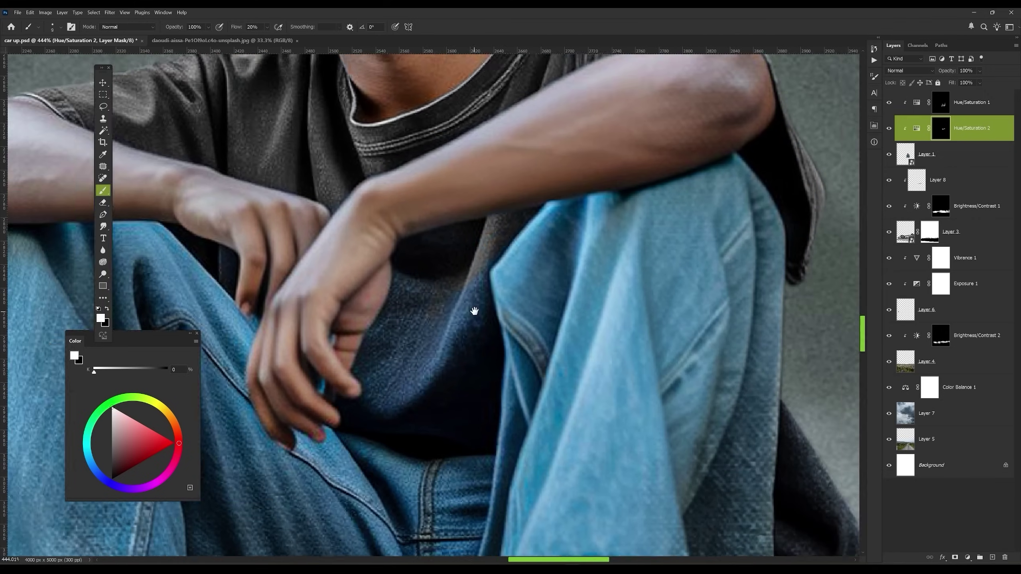
{"action": "scroll", "coordinate": [403, 301], "scroll_direction": "left", "scroll_amount": 2}
{"action": "scroll", "coordinate": [659, 346], "scroll_direction": "up", "scroll_amount": 5}
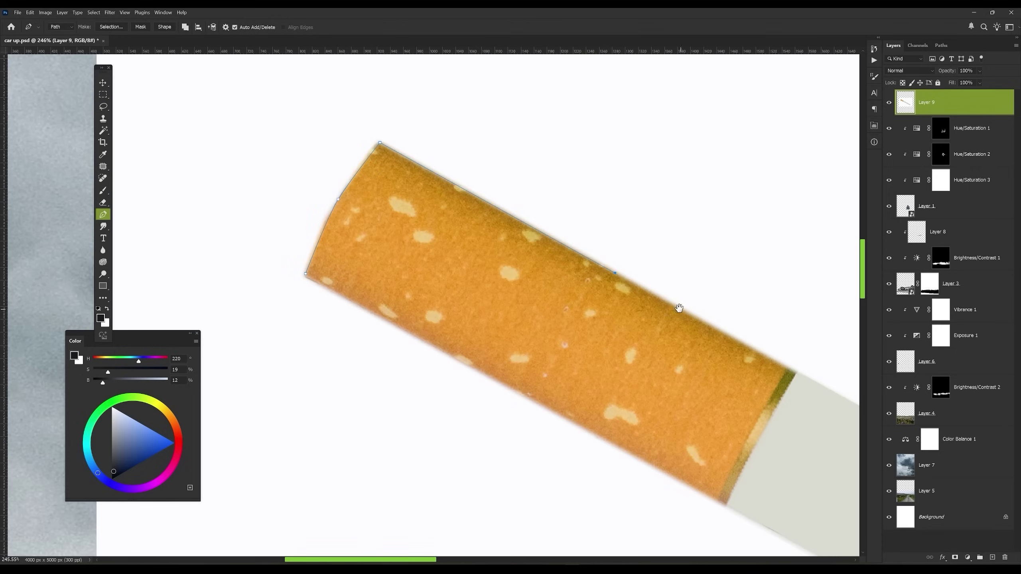
{"action": "scroll", "coordinate": [677, 308], "scroll_direction": "right", "scroll_amount": 5}
{"action": "scroll", "coordinate": [678, 309], "scroll_direction": "down", "scroll_amount": 2}
{"action": "scroll", "coordinate": [623, 309], "scroll_direction": "right", "scroll_amount": 5}
{"action": "scroll", "coordinate": [623, 308], "scroll_direction": "down", "scroll_amount": 2}
Close the path around the cigarette, make it a selection, and copy it to a new layer
{"action": "left_click", "coordinate": [417, 236]}
{"action": "left_click", "coordinate": [837, 474]}
{"action": "scroll", "coordinate": [830, 447], "scroll_direction": "down", "scroll_amount": 2}
{"action": "scroll", "coordinate": [827, 431], "scroll_direction": "left", "scroll_amount": 1}
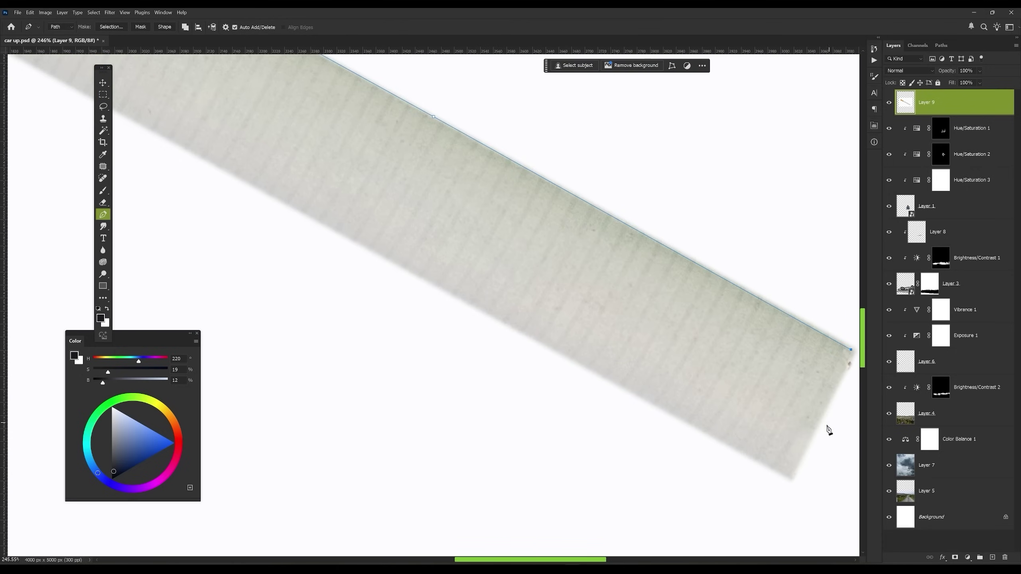
{"action": "scroll", "coordinate": [327, 231], "scroll_direction": "up", "scroll_amount": 3}
{"action": "scroll", "coordinate": [219, 155], "scroll_direction": "left", "scroll_amount": 3}
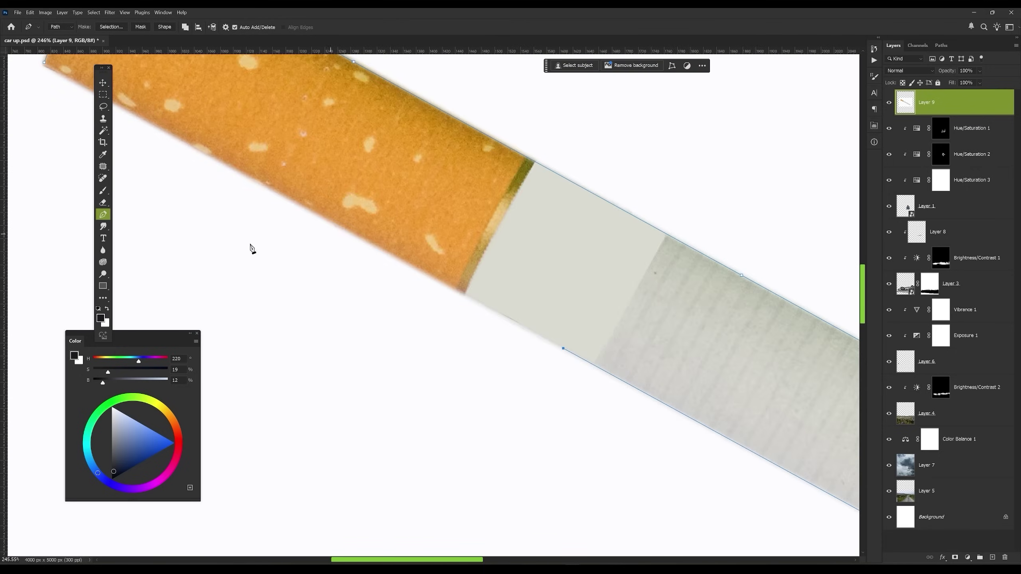
{"action": "scroll", "coordinate": [444, 269], "scroll_direction": "down", "scroll_amount": 2}
{"action": "scroll", "coordinate": [370, 233], "scroll_direction": "down", "scroll_amount": 2}
{"action": "right_click", "coordinate": [370, 232]}
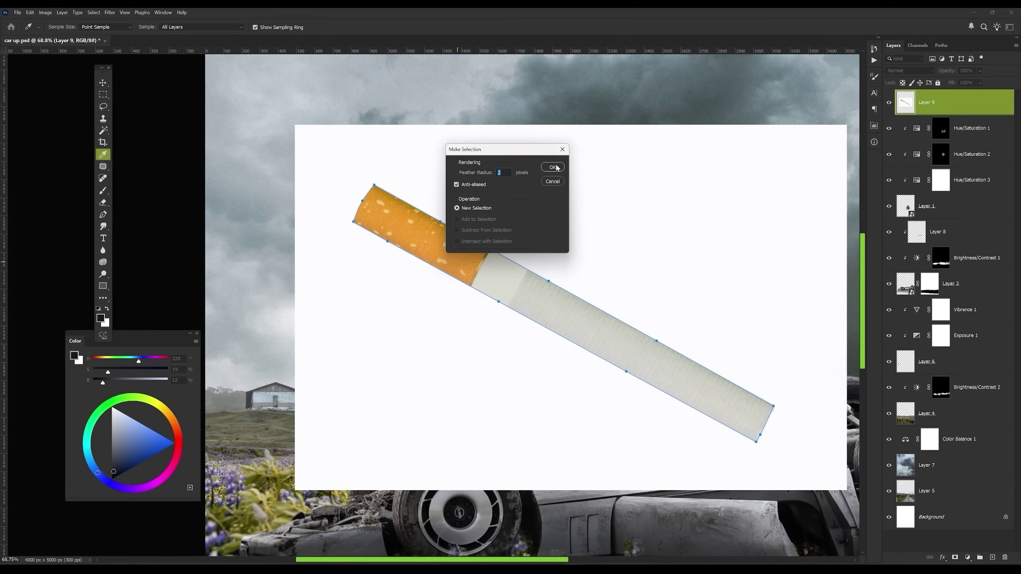
{"action": "key", "text": "Return"}
{"action": "key", "text": "ctrl+j"}
Shrink, rotate and move the cigarette between the boy's fingers
{"action": "key", "text": "v"}
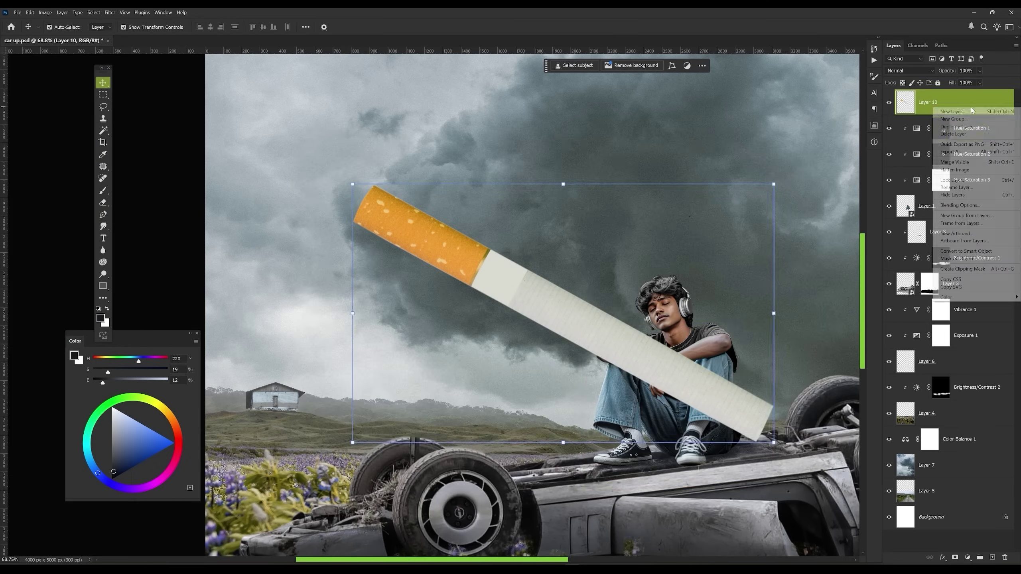
{"action": "left_click_drag", "start_coordinate": [353, 185], "coordinate": [518, 375]}
{"action": "left_click_drag", "start_coordinate": [607, 446], "coordinate": [559, 399]}
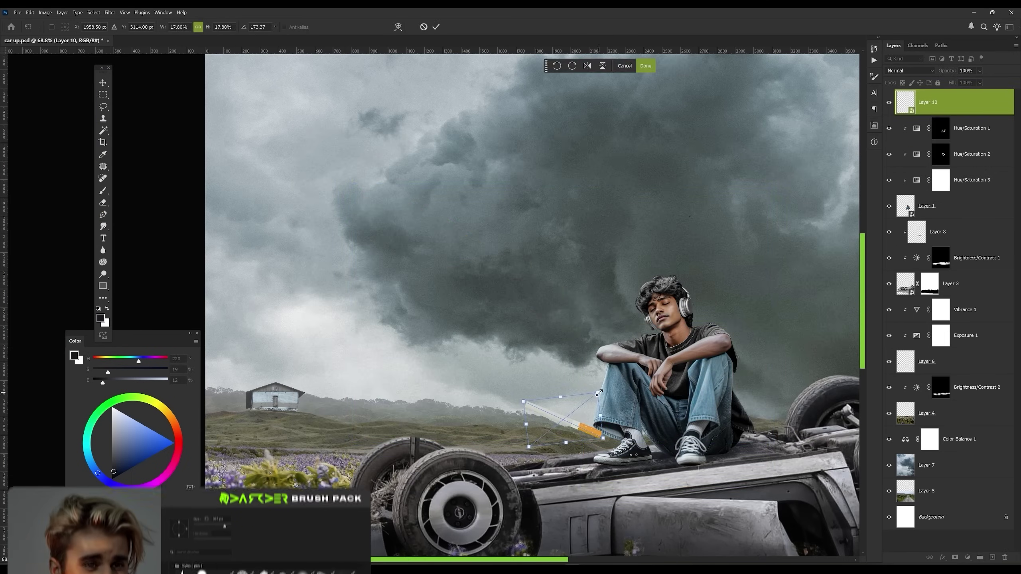
{"action": "scroll", "coordinate": [543, 475], "scroll_direction": "up", "scroll_amount": 3}
{"action": "scroll", "coordinate": [543, 475], "scroll_direction": "up", "scroll_amount": 3}
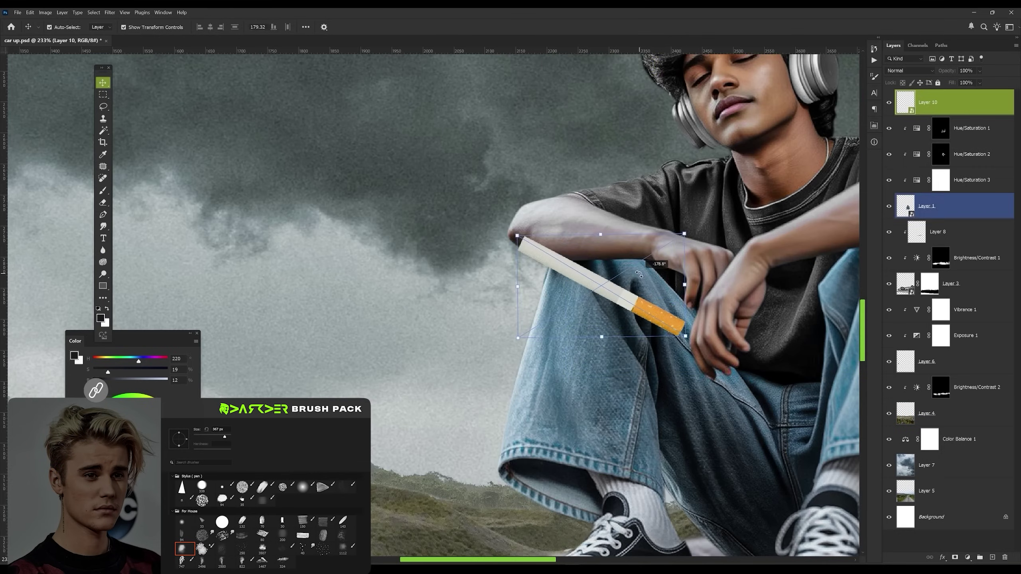
{"action": "left_click_drag", "start_coordinate": [643, 244], "coordinate": [616, 263]}
{"action": "left_click_drag", "start_coordinate": [583, 316], "coordinate": [703, 335]}
{"action": "left_click_drag", "start_coordinate": [742, 283], "coordinate": [707, 311]}
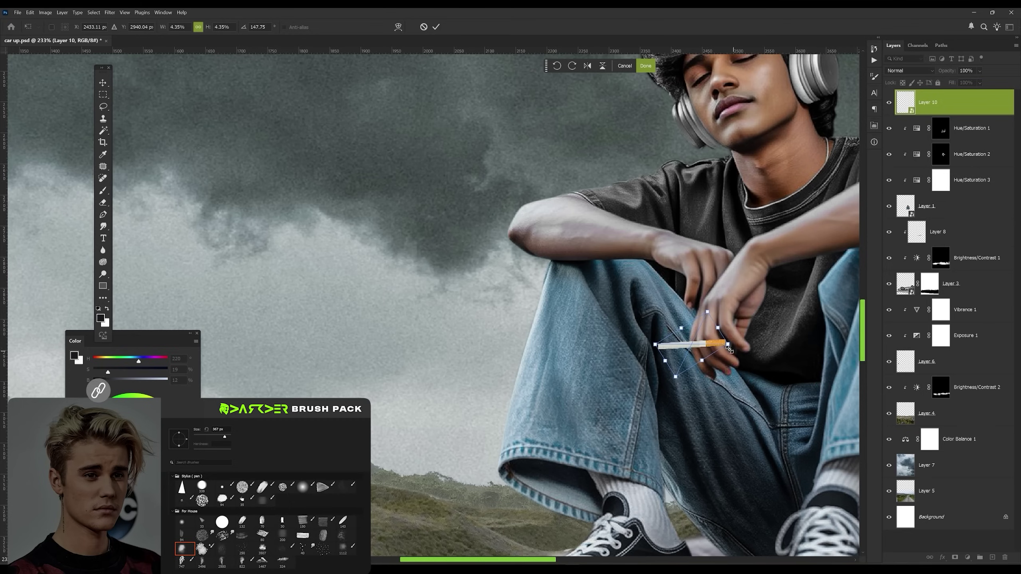
{"action": "left_click_drag", "start_coordinate": [727, 339], "coordinate": [711, 342]}
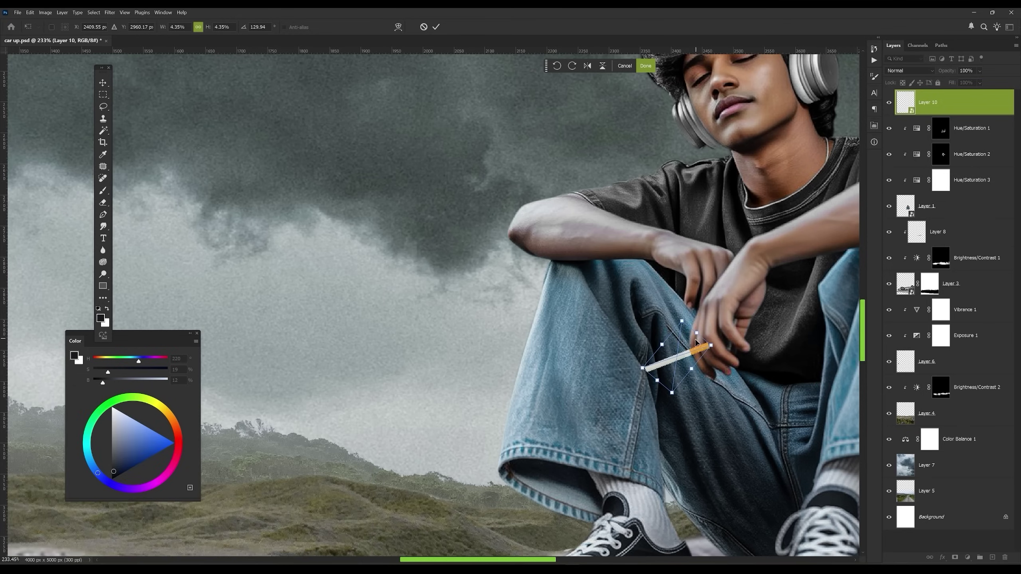
{"action": "key", "text": "Return"}
{"action": "scroll", "coordinate": [697, 344], "scroll_direction": "up", "scroll_amount": 5}
{"action": "key", "text": "e"}
Rasterize and trim the cigarette's end, add a layer above, and sample a skin tone
{"action": "left_click", "coordinate": [734, 308]}
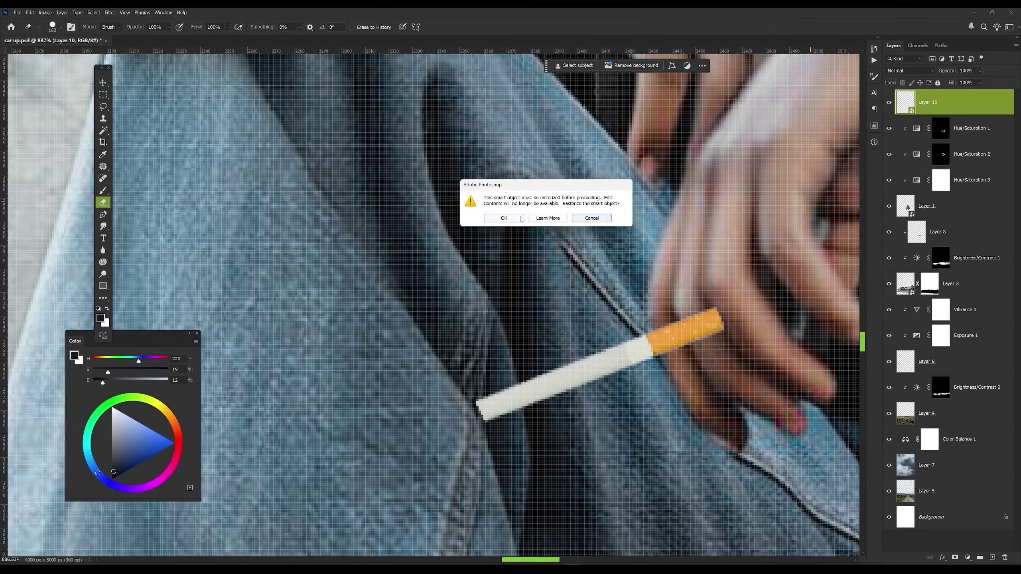
{"action": "left_click", "coordinate": [521, 219]}
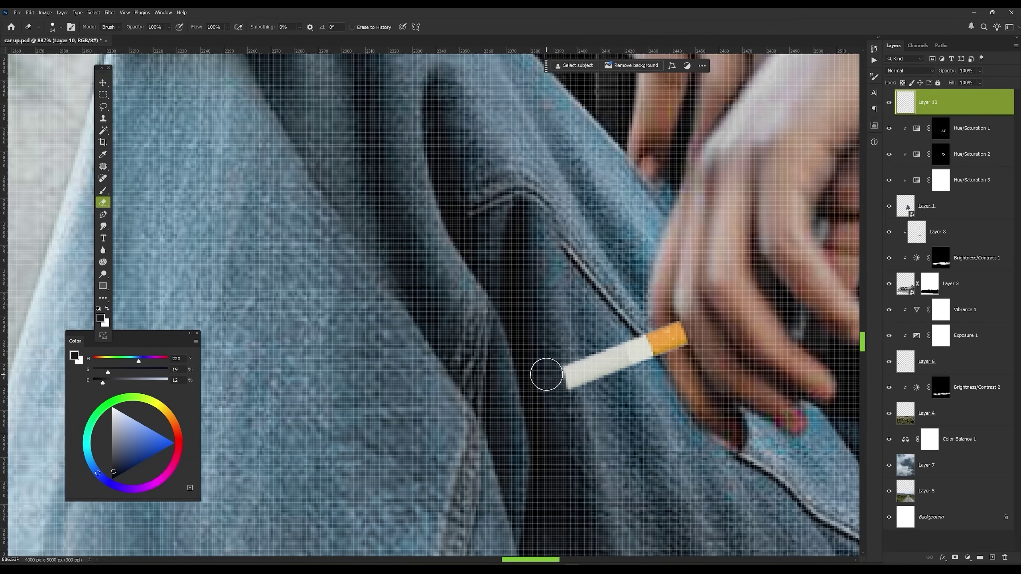
{"action": "key", "text": "ctrl+shift+alt+n"}
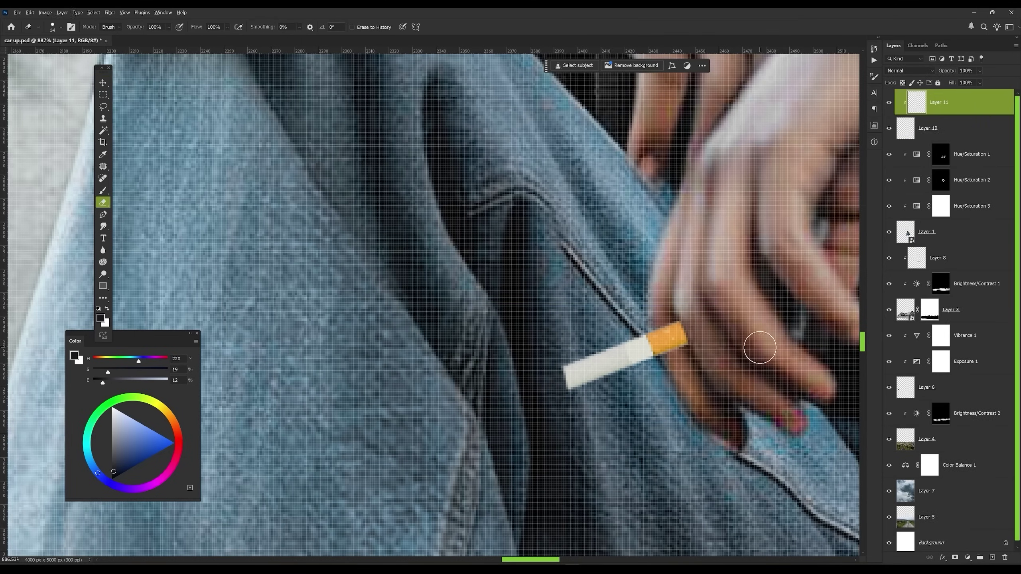
{"action": "key", "text": "b"}
{"action": "left_click", "coordinate": [713, 341], "text": "alt"}
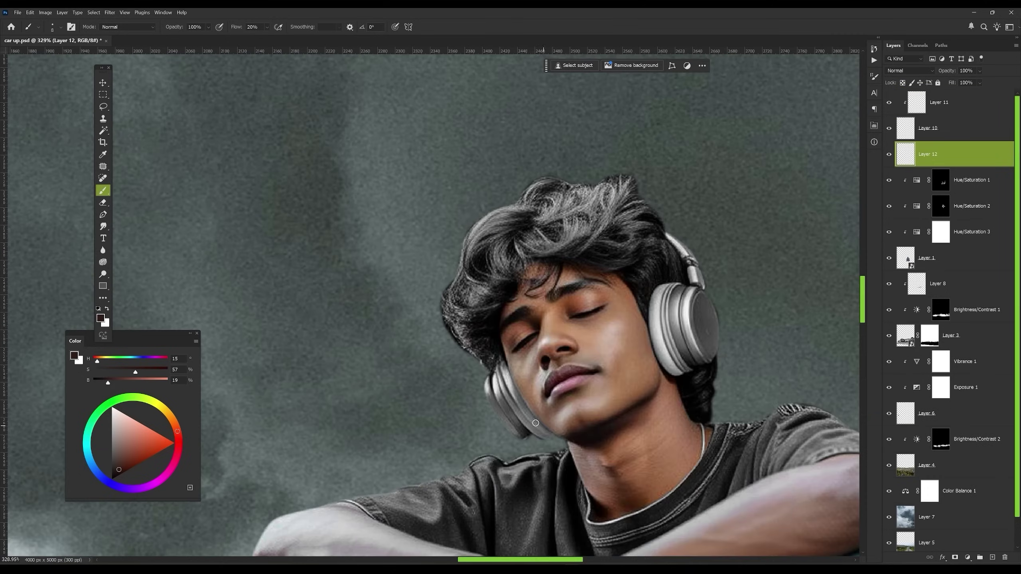
Paint fine grey strands with a small hair brush, then pick an orange-brown colour
{"action": "right_click", "coordinate": [551, 368]}
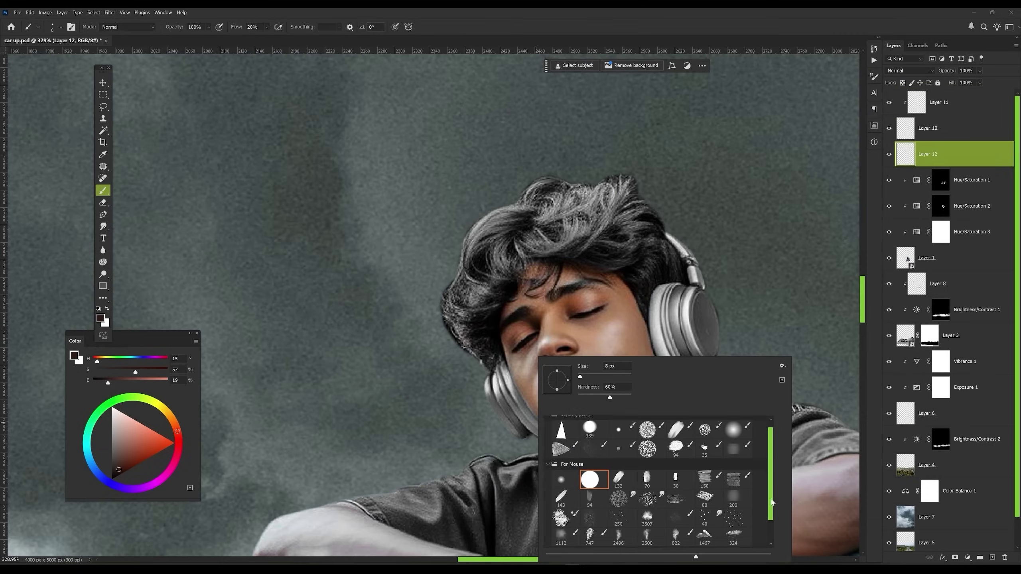
{"action": "scroll", "coordinate": [662, 482], "scroll_direction": "down", "scroll_amount": 2}
{"action": "left_click", "coordinate": [623, 538]}
{"action": "left_click", "coordinate": [112, 447]}
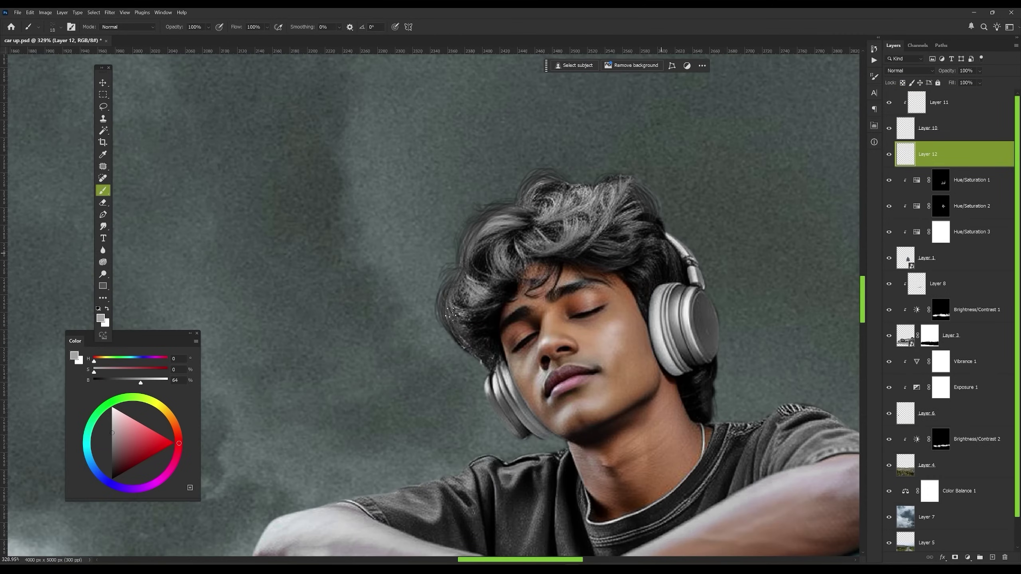
{"action": "right_click", "coordinate": [547, 357]}
{"action": "key", "text": "Return"}
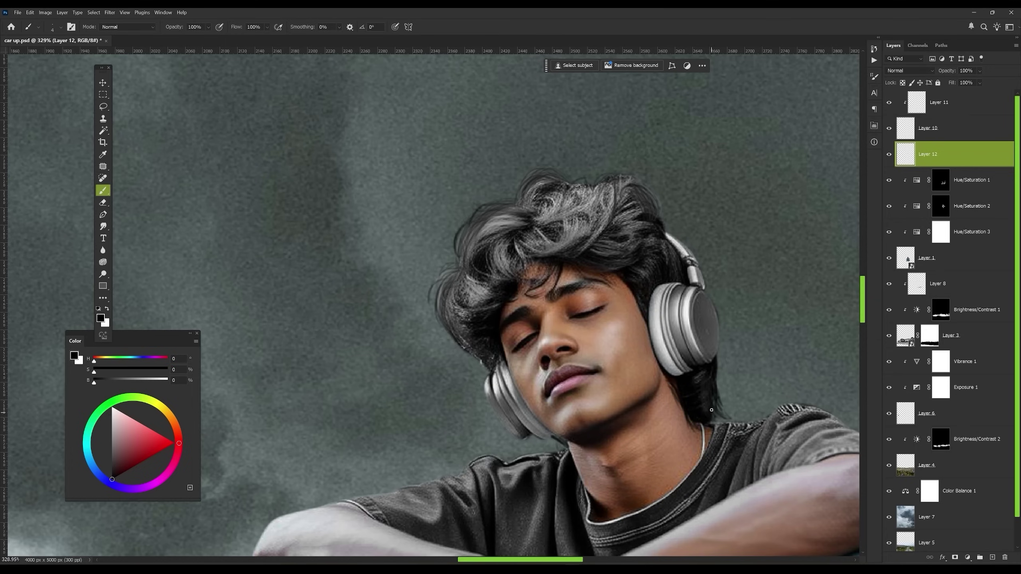
{"action": "left_click", "coordinate": [498, 264], "text": "alt"}
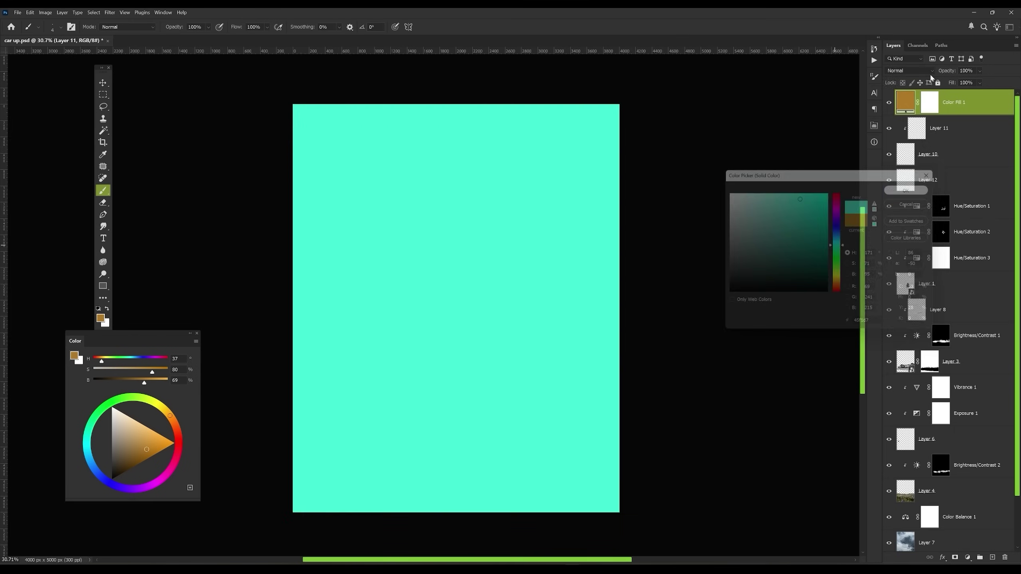
Add a Solid Color fill, set its colour, invert its mask to black, and prepare the brush
{"action": "left_click", "coordinate": [900, 190]}
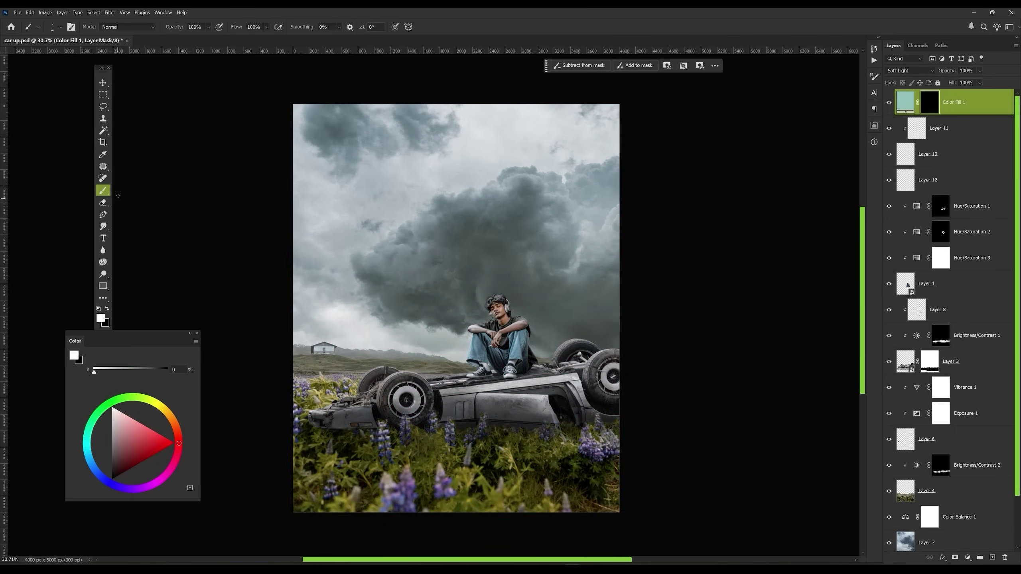
{"action": "left_click_drag", "start_coordinate": [330, 319], "coordinate": [477, 279]}
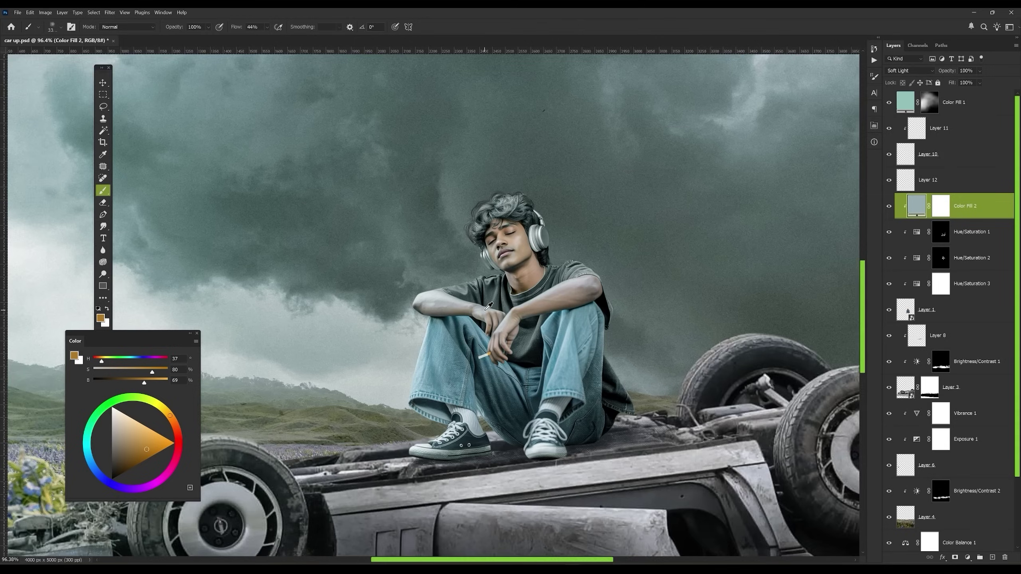
{"action": "key", "text": "ctrl+i"}
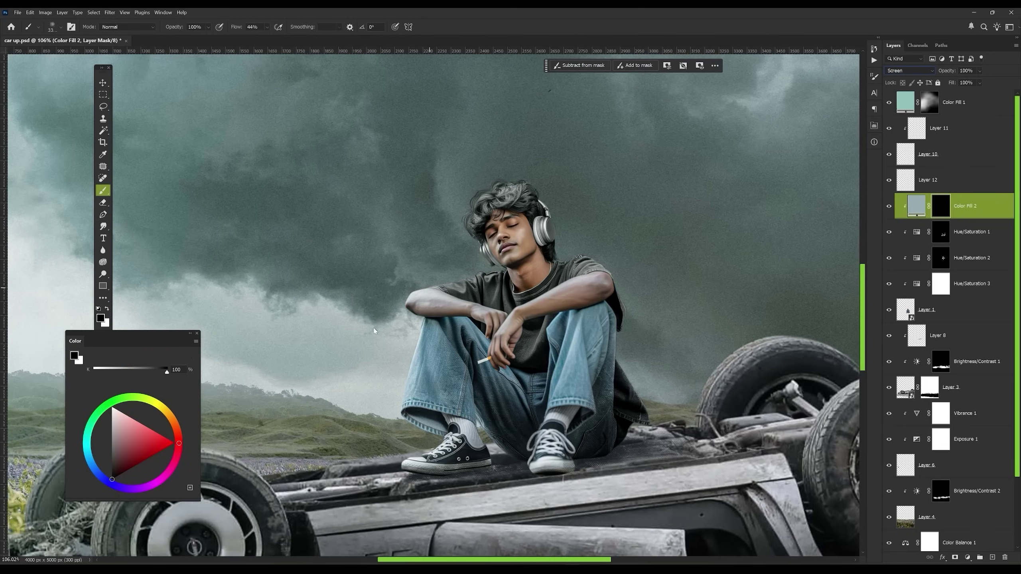
{"action": "right_click", "coordinate": [415, 355]}
{"action": "scroll", "coordinate": [511, 479], "scroll_direction": "up", "scroll_amount": 2}
{"action": "key", "text": "Return"}
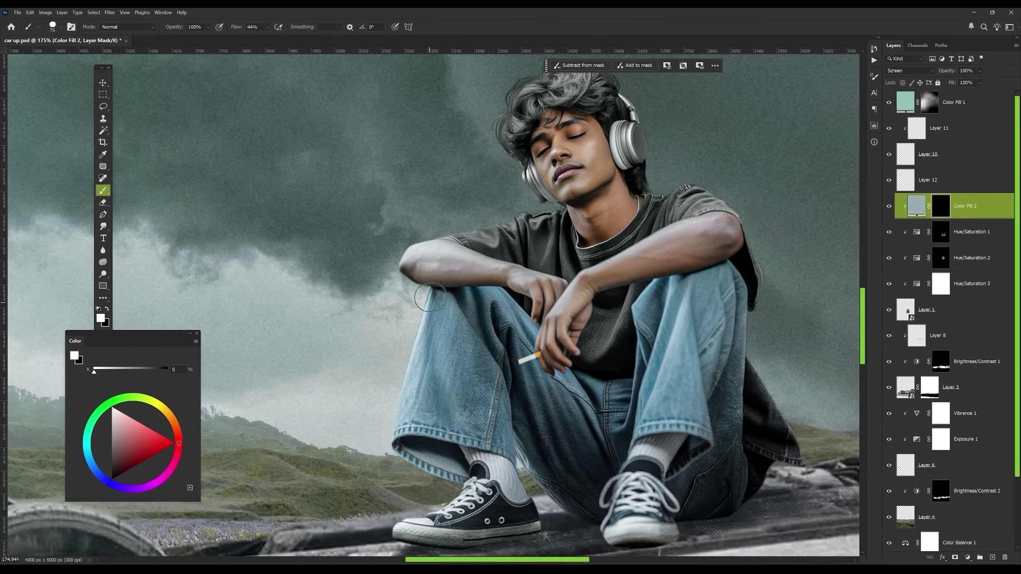
{"action": "left_click_drag", "start_coordinate": [430, 298], "coordinate": [423, 383]}
{"action": "key", "text": "x"}
{"action": "scroll", "coordinate": [428, 395], "scroll_direction": "down", "scroll_amount": 3}
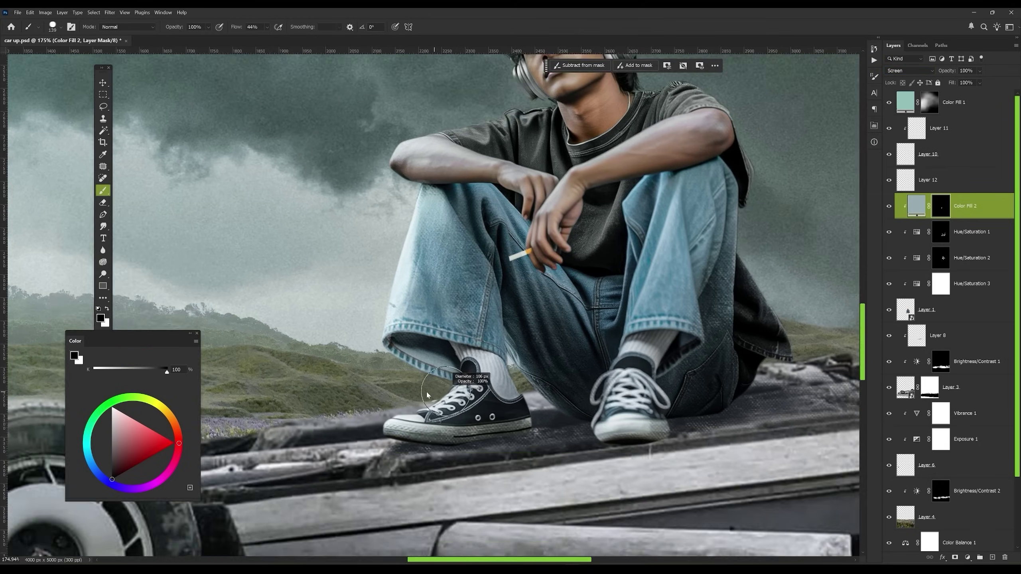
{"action": "scroll", "coordinate": [427, 394], "scroll_direction": "up", "scroll_amount": 3}
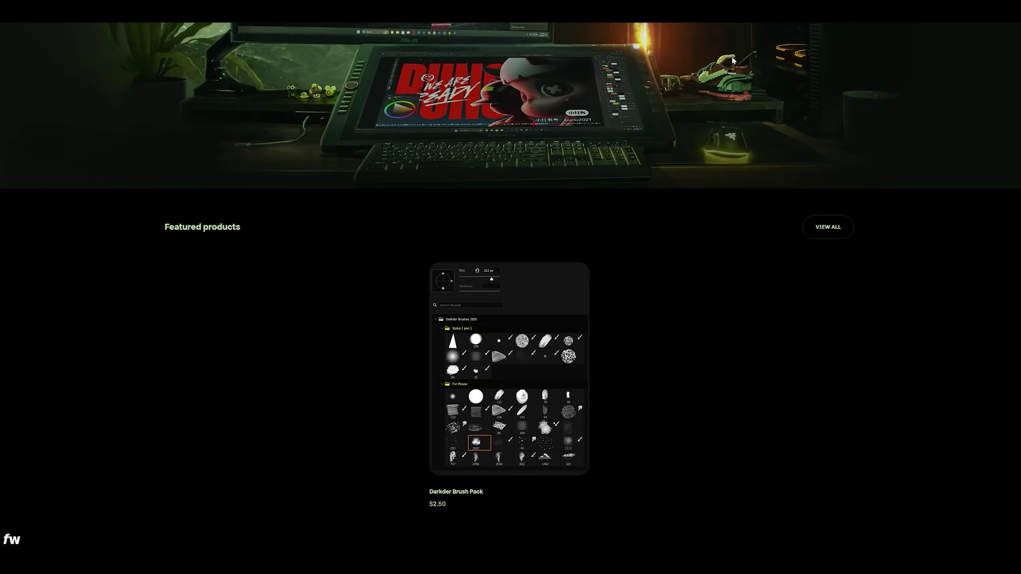
Open the Darkder Brush Pack page and browse its three preview images
{"action": "left_click", "coordinate": [502, 343]}
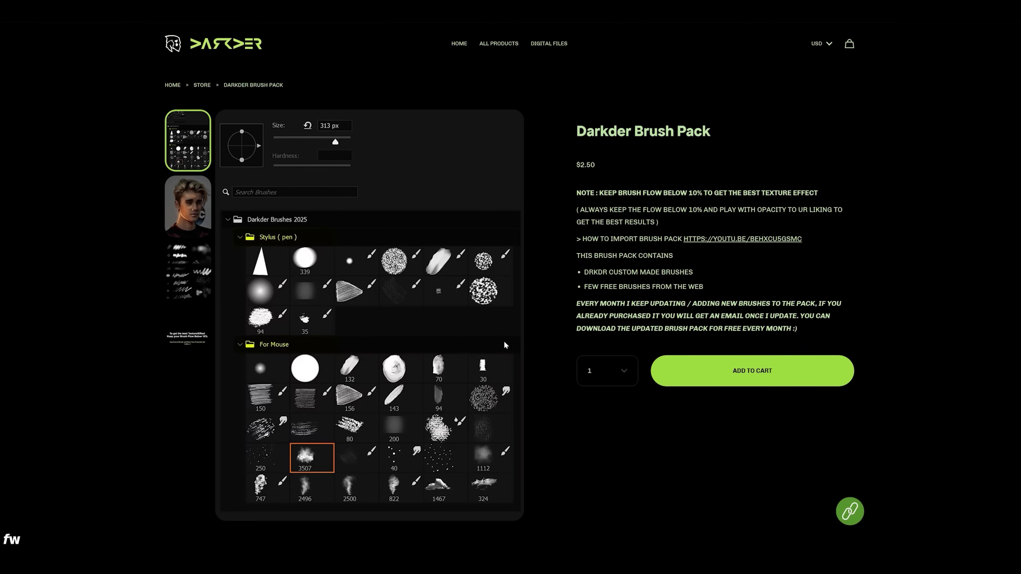
{"action": "left_click", "coordinate": [170, 203]}
{"action": "left_click", "coordinate": [184, 266]}
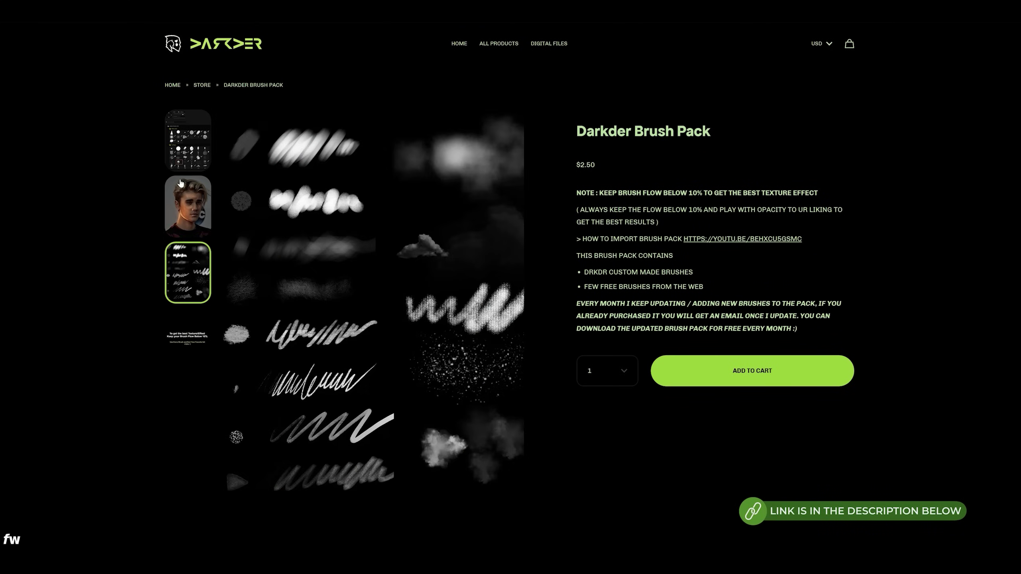
{"action": "left_click", "coordinate": [186, 149]}
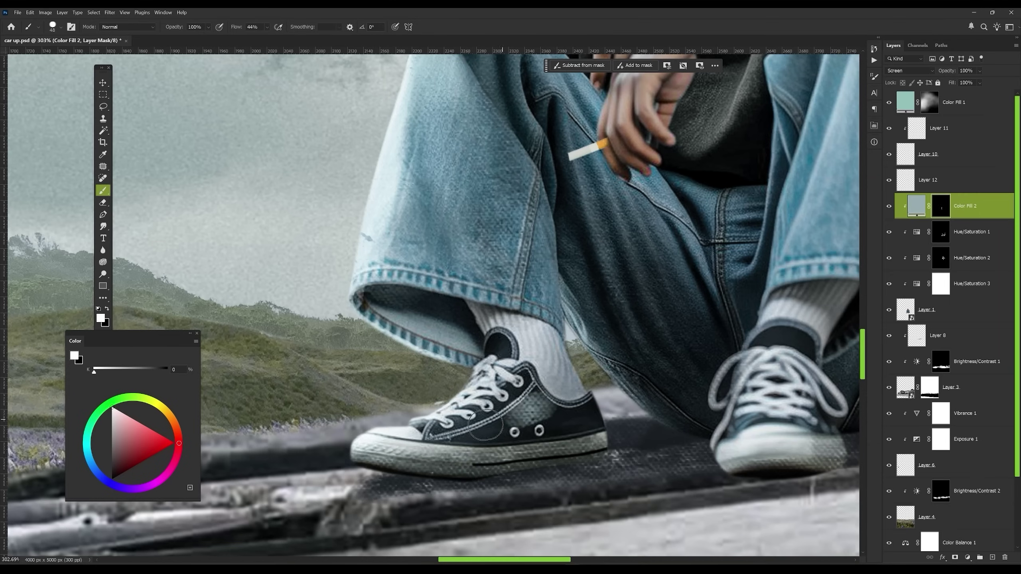
Paint soft white highlights over the boy's jeans and torso
{"action": "key", "text": "x"}
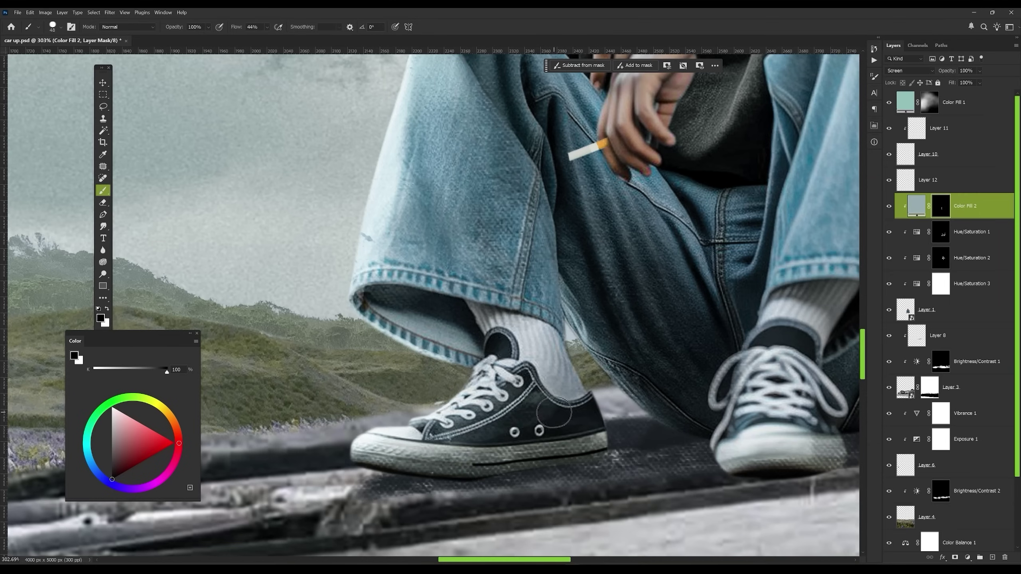
{"action": "right_click", "coordinate": [472, 359]}
{"action": "key", "text": "Escape"}
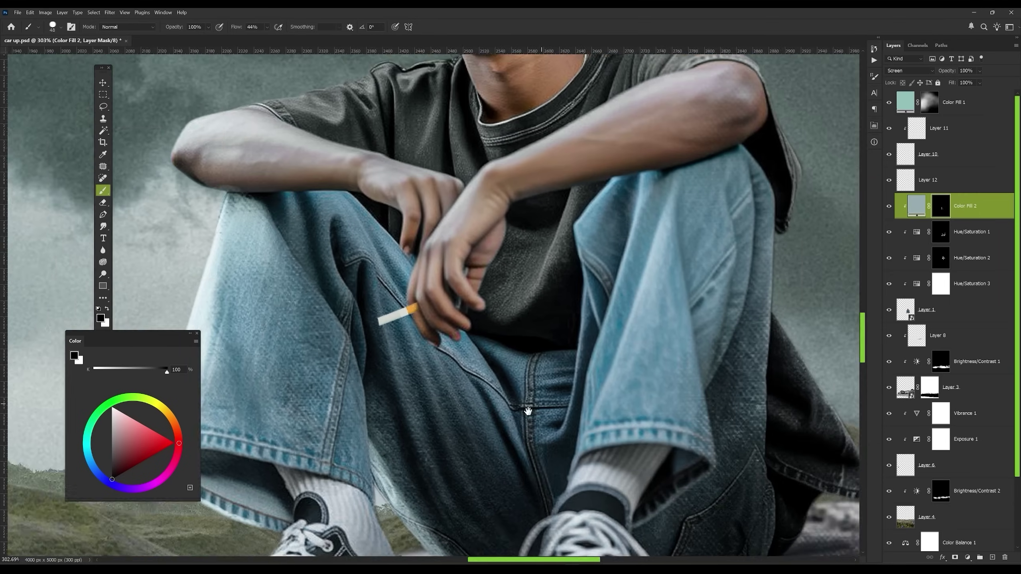
{"action": "left_click_drag", "start_coordinate": [494, 431], "coordinate": [540, 307]}
{"action": "key", "text": "x"}
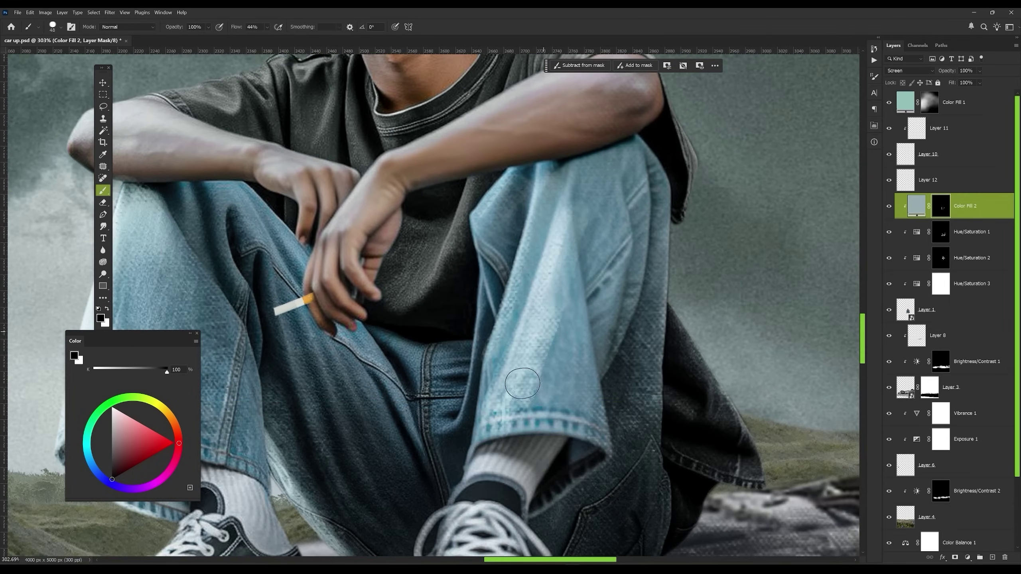
{"action": "left_click_drag", "start_coordinate": [550, 431], "coordinate": [572, 319]}
{"action": "key", "text": "x"}
{"action": "scroll", "coordinate": [589, 302], "scroll_direction": "up", "scroll_amount": 4}
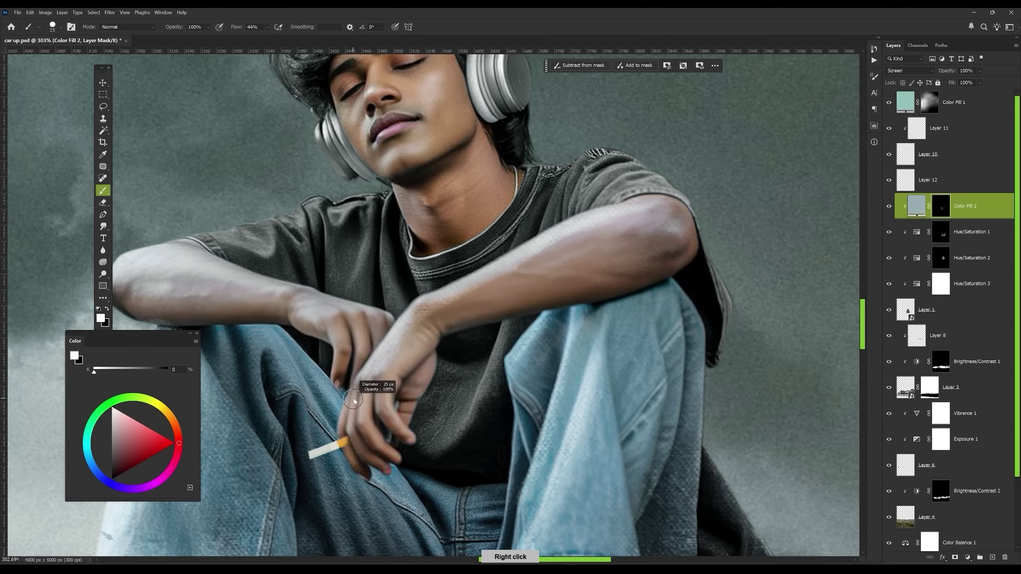
{"action": "scroll", "coordinate": [185, 259], "scroll_direction": "left", "scroll_amount": 2}
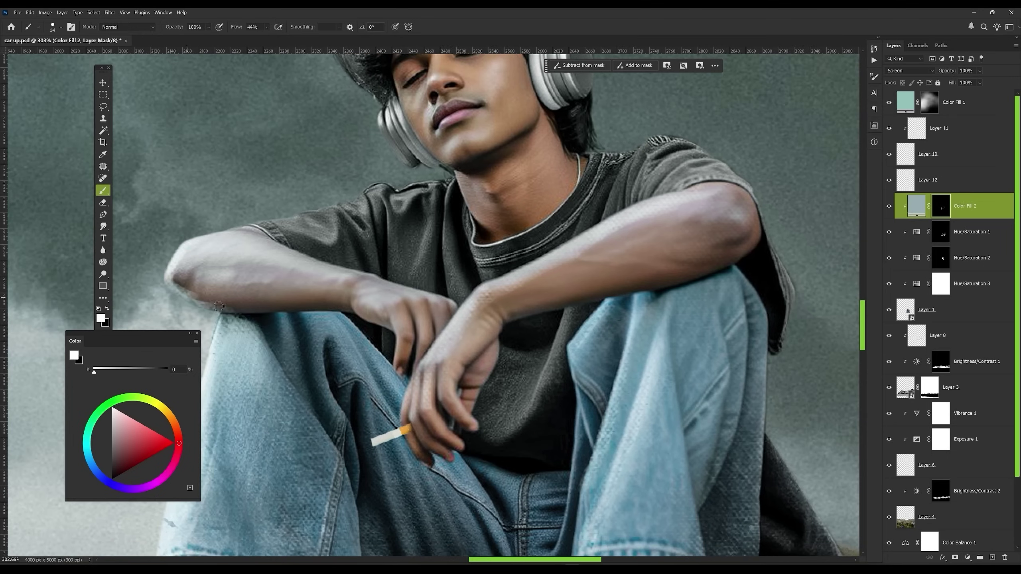
{"action": "scroll", "coordinate": [445, 368], "scroll_direction": "up", "scroll_amount": 5}
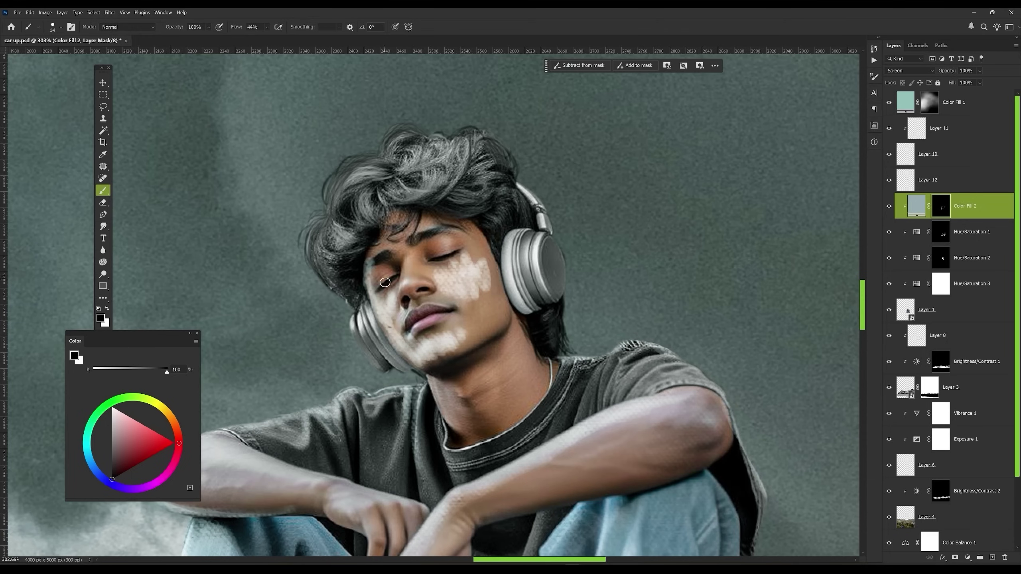
Smooth the jeans highlights with a larger Smudge brush
{"action": "right_click", "coordinate": [427, 289]}
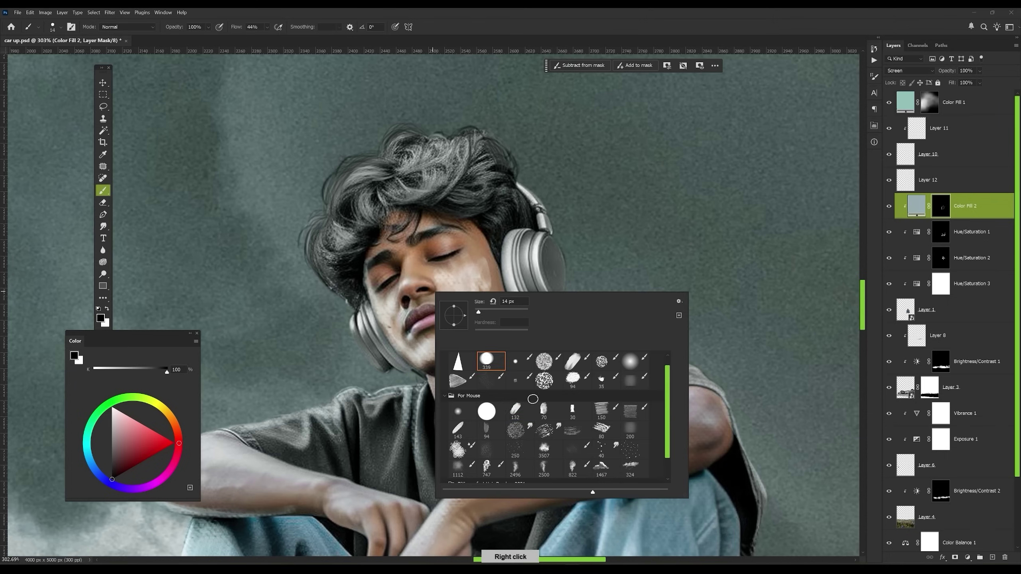
{"action": "key", "text": "r"}
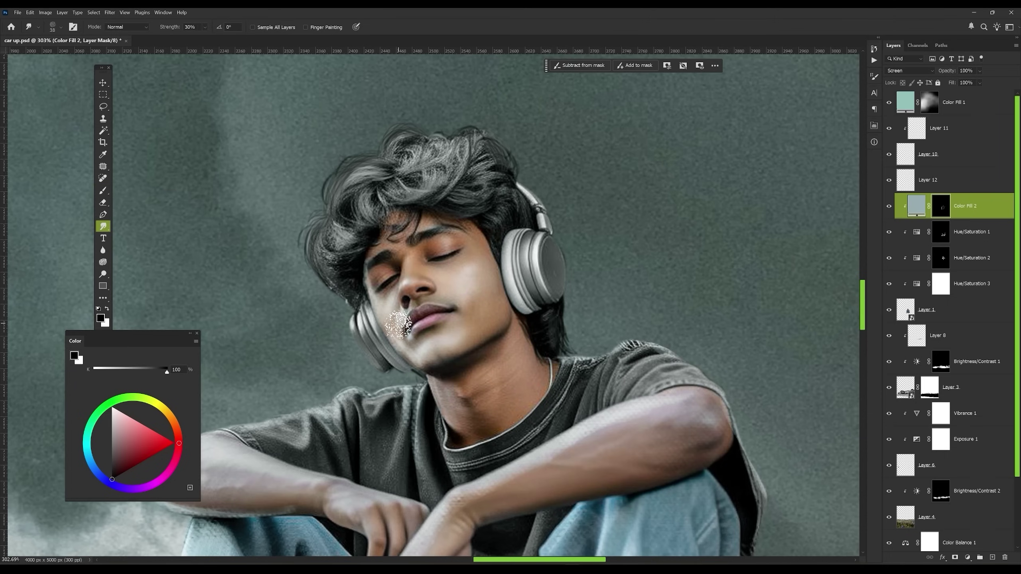
{"action": "right_click", "coordinate": [478, 359]}
{"action": "left_click", "coordinate": [559, 448]}
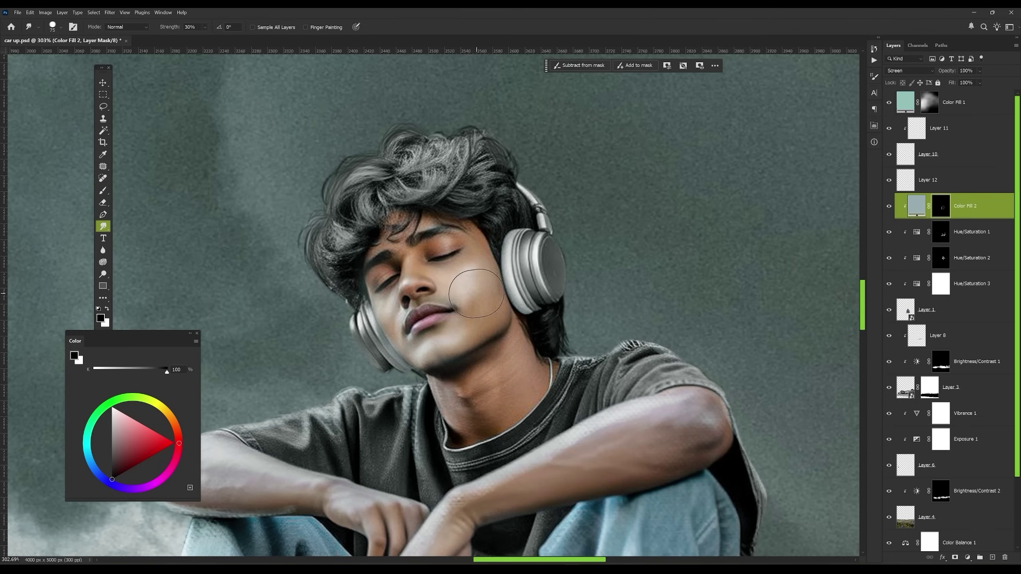
{"action": "right_click", "coordinate": [477, 292]}
{"action": "key", "text": "b"}
{"action": "right_click", "coordinate": [440, 276]}
{"action": "key", "text": "Escape"}
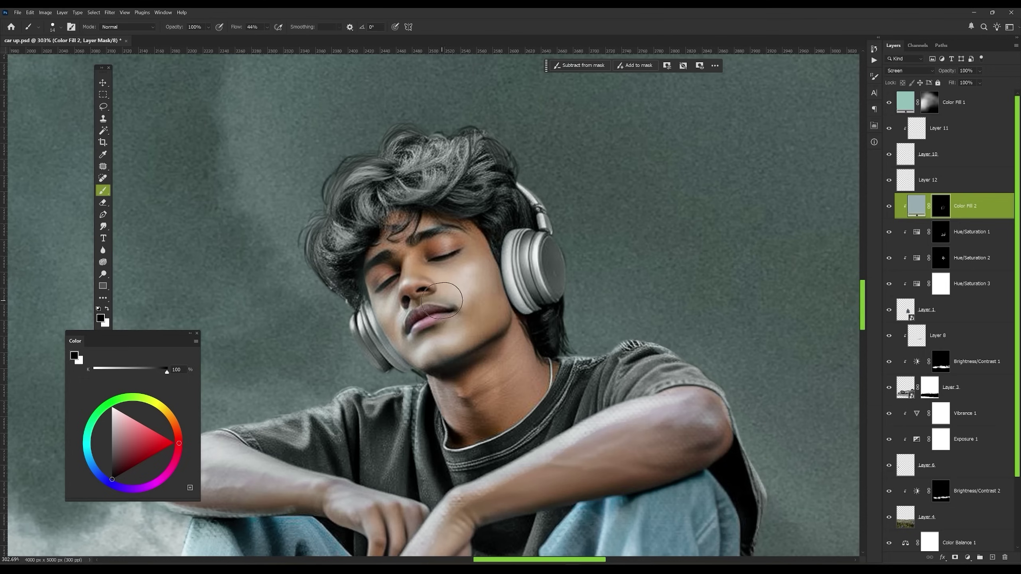
On the Hue/Saturation 1 mask, lighten and smudge the neck and cheek
{"action": "left_click", "coordinate": [916, 206]}
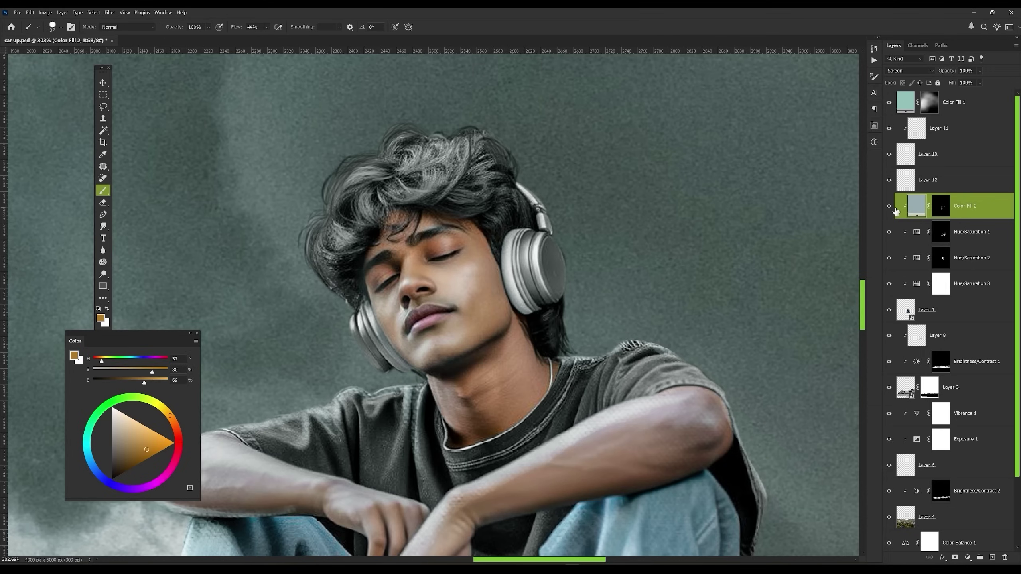
{"action": "left_click", "coordinate": [941, 231]}
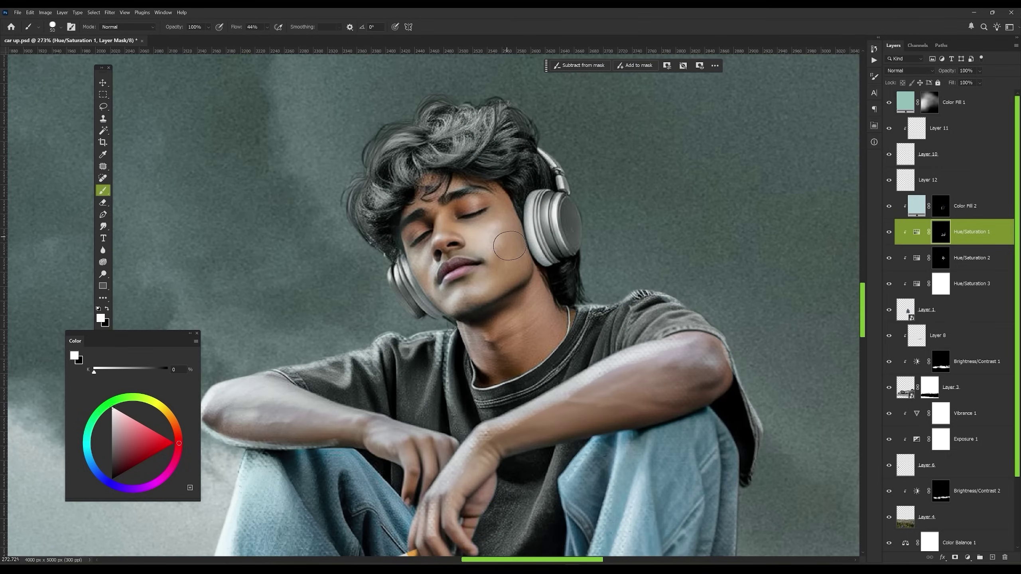
{"action": "left_click_drag", "start_coordinate": [503, 239], "coordinate": [500, 316]}
{"action": "right_click", "coordinate": [527, 312]}
{"action": "key", "text": "r"}
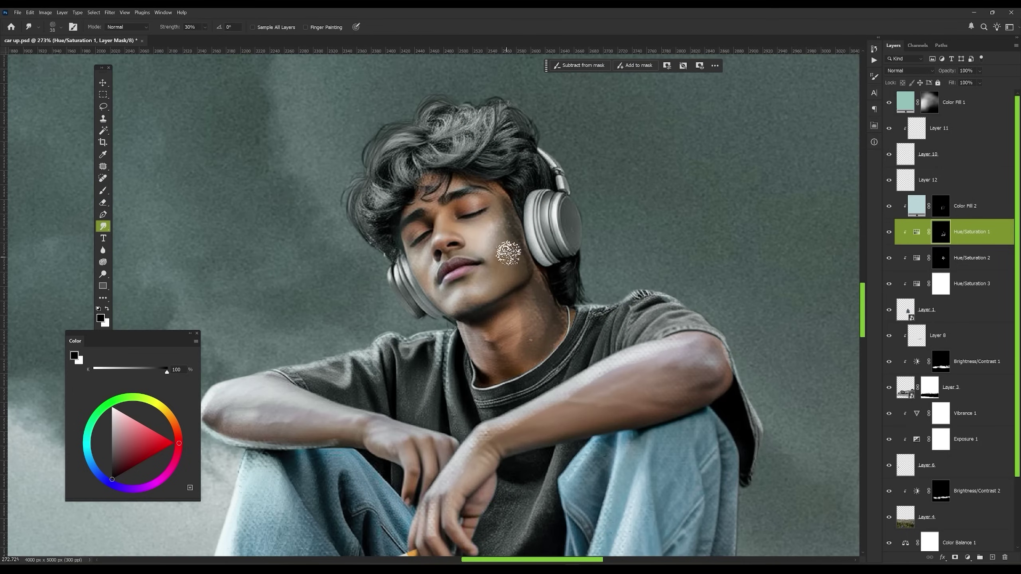
{"action": "key", "text": "b"}
{"action": "right_click", "coordinate": [513, 279]}
{"action": "key", "text": "Escape"}
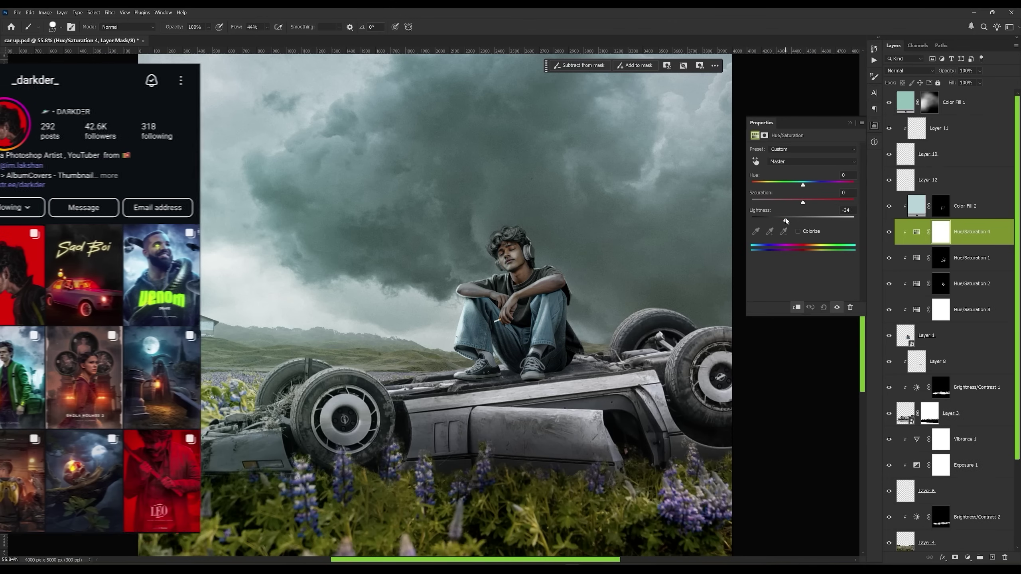
{"action": "scroll", "coordinate": [524, 283], "scroll_direction": "up", "scroll_amount": 3}
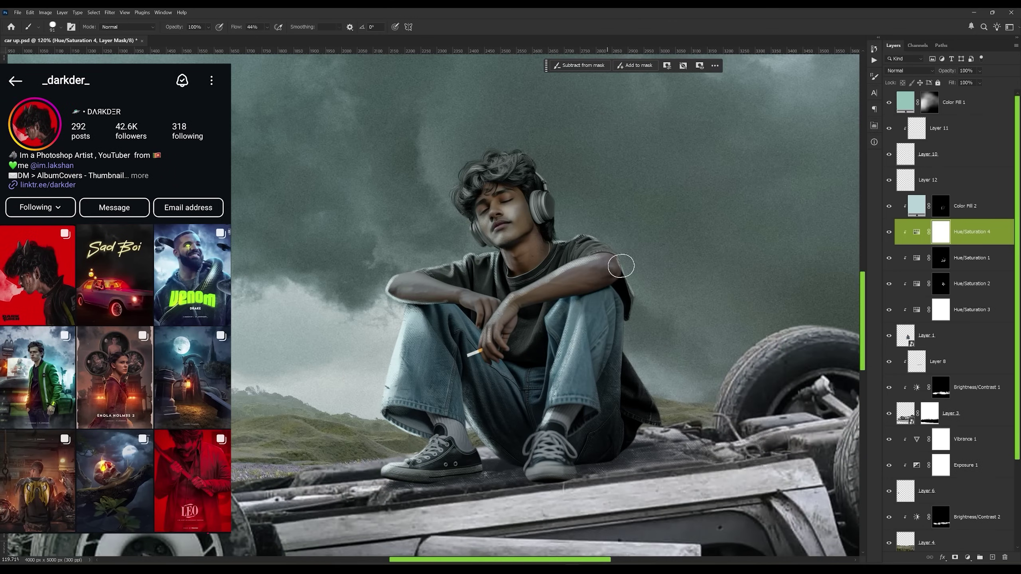
{"action": "scroll", "coordinate": [486, 206], "scroll_direction": "down", "scroll_amount": 3}
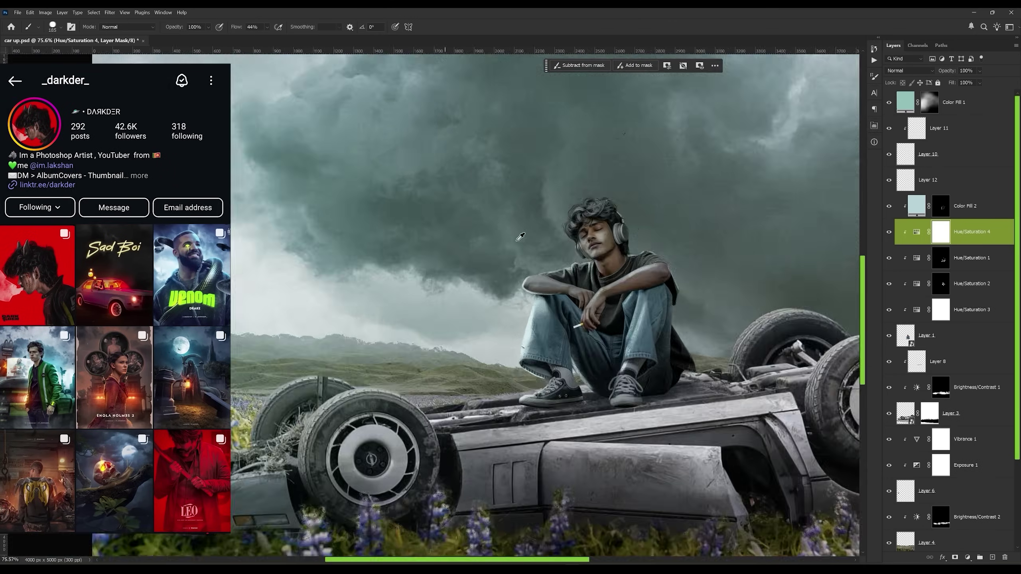
{"action": "scroll", "coordinate": [497, 387], "scroll_direction": "up", "scroll_amount": 2}
Paint the Color Fill 2 and Hue/Saturation 4 masks around the face, then view the whole image
{"action": "left_click", "coordinate": [945, 209]}
{"action": "scroll", "coordinate": [523, 423], "scroll_direction": "up", "scroll_amount": 2}
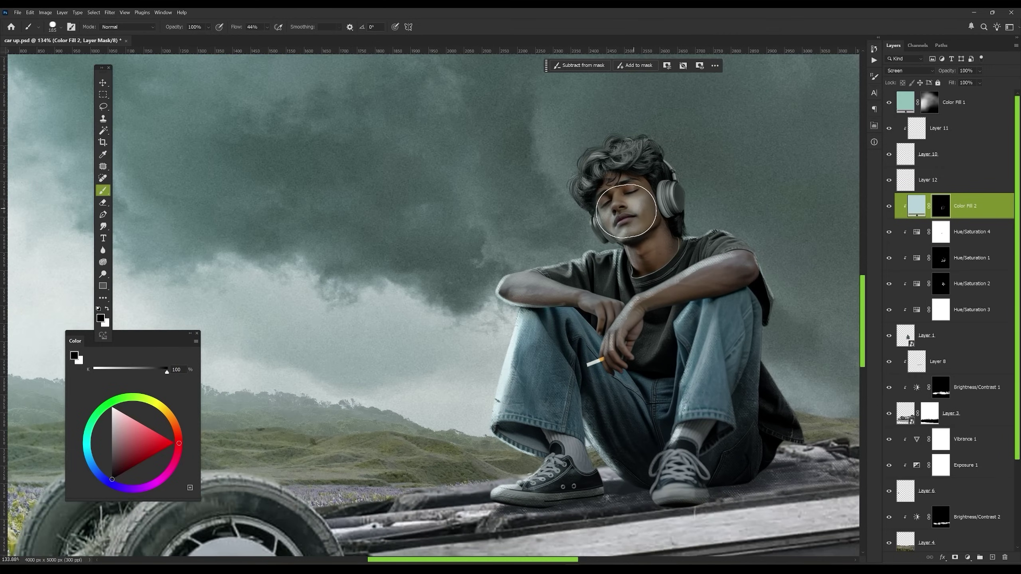
{"action": "left_click", "coordinate": [911, 240]}
{"action": "scroll", "coordinate": [540, 250], "scroll_direction": "down", "scroll_amount": 2}
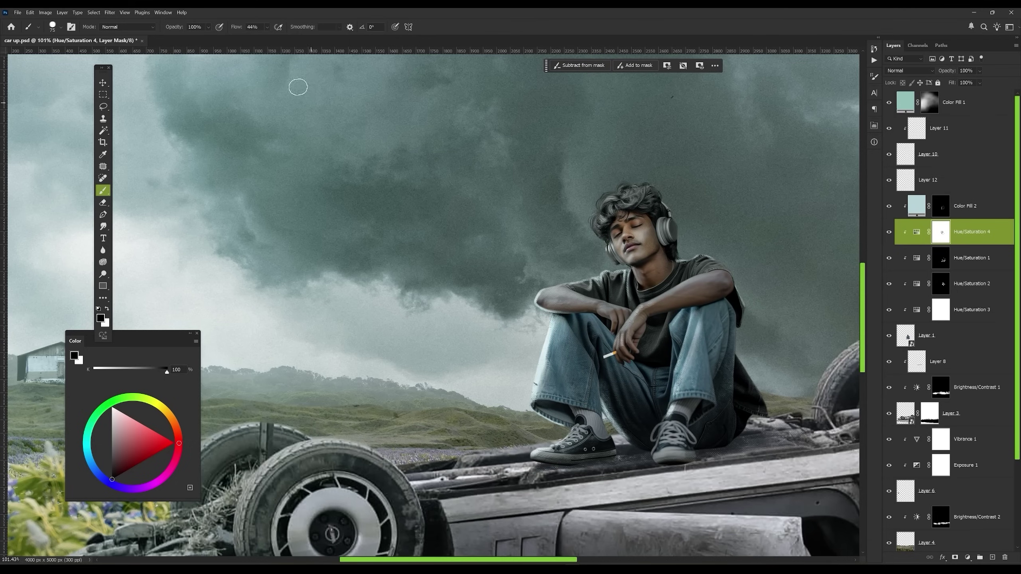
{"action": "key", "text": "ctrl+0"}
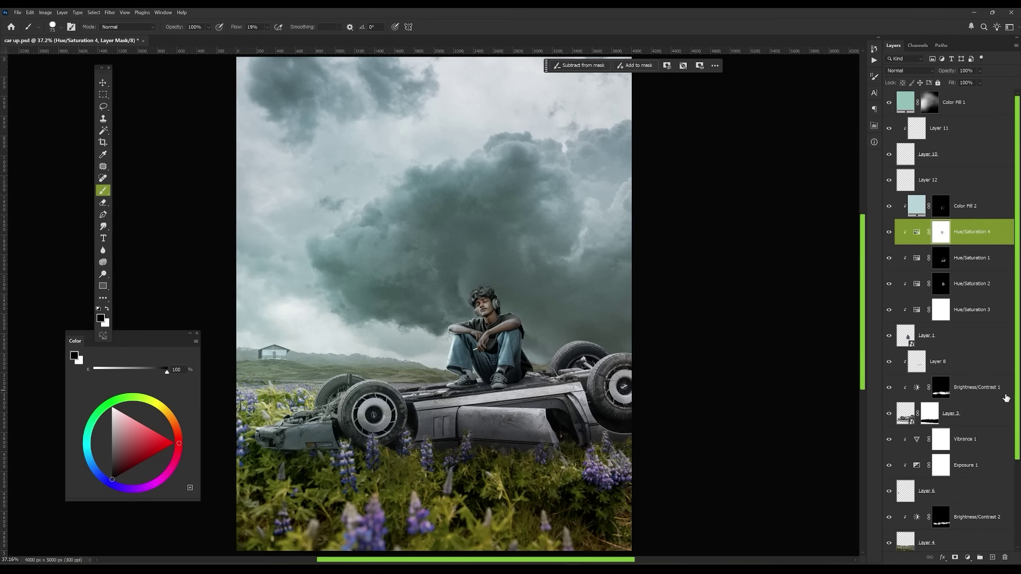
Add a Hue/Saturation adjustment that lowers the car's lightness
{"action": "left_click", "coordinate": [966, 387]}
{"action": "left_click", "coordinate": [980, 558]}
{"action": "left_click", "coordinate": [981, 474]}
{"action": "left_click_drag", "start_coordinate": [802, 218], "coordinate": [786, 218]}
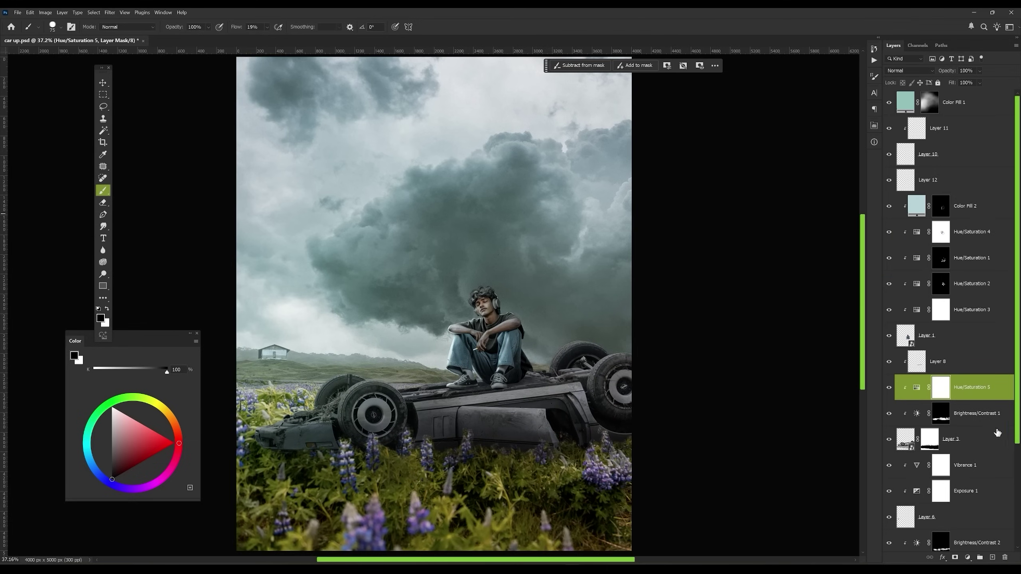
Copy Color Fill 2 above Hue/Saturation 5, paint its mask over the car, and add Layer 13
{"action": "left_click_drag", "start_coordinate": [976, 365], "coordinate": [975, 376]}
{"action": "key", "text": "x"}
{"action": "scroll", "coordinate": [334, 346], "scroll_direction": "up", "scroll_amount": 5}
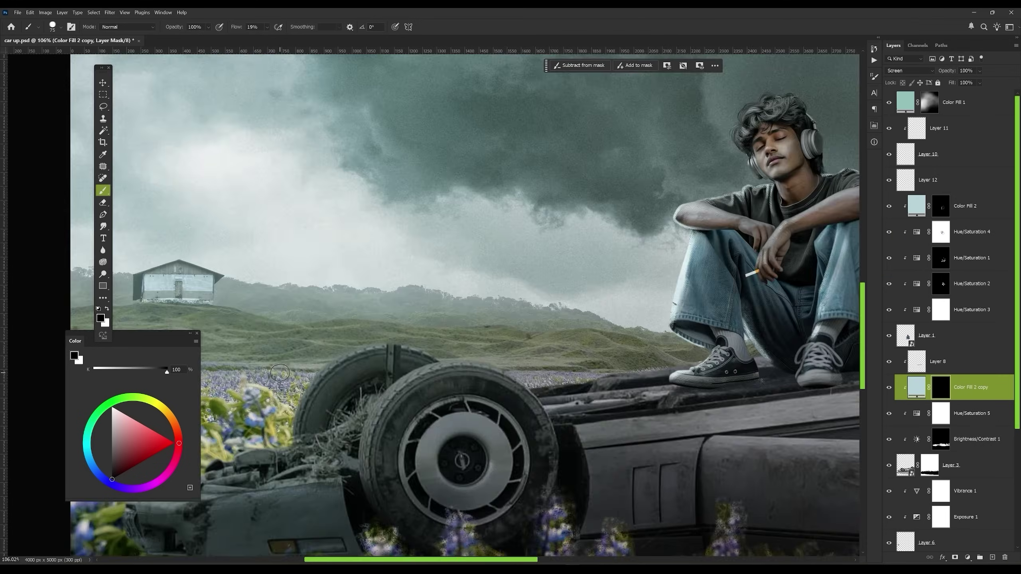
{"action": "scroll", "coordinate": [503, 359], "scroll_direction": "down", "scroll_amount": 3}
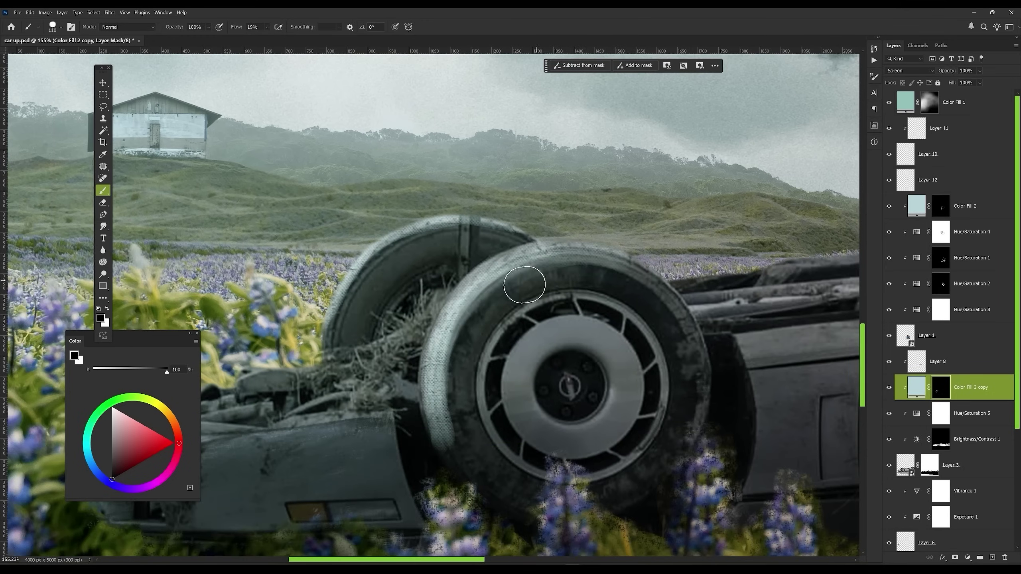
{"action": "scroll", "coordinate": [456, 444], "scroll_direction": "left", "scroll_amount": 5}
{"action": "scroll", "coordinate": [375, 334], "scroll_direction": "up", "scroll_amount": 5}
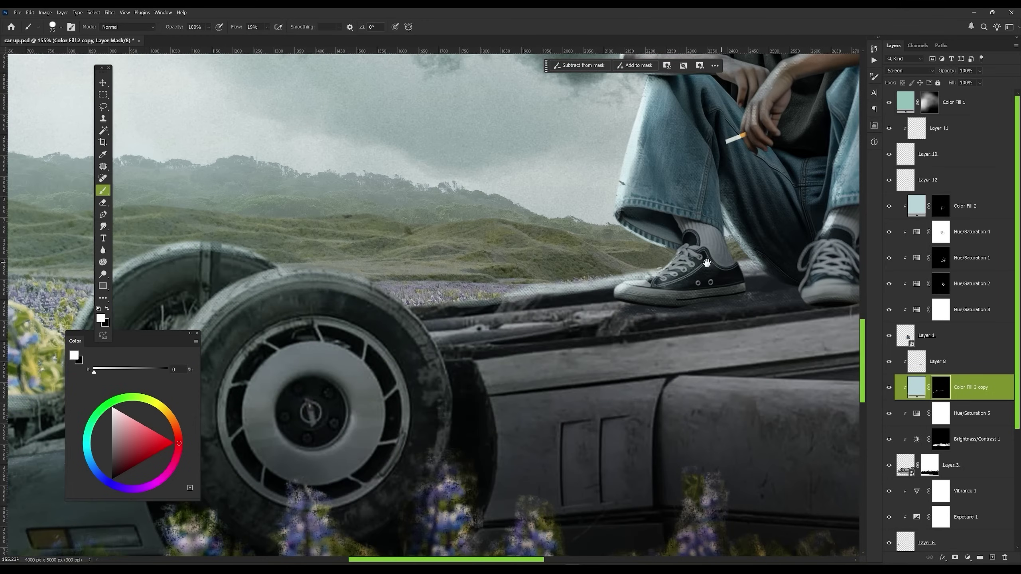
{"action": "scroll", "coordinate": [447, 335], "scroll_direction": "up", "scroll_amount": 3}
{"action": "key", "text": "x"}
{"action": "scroll", "coordinate": [481, 338], "scroll_direction": "right", "scroll_amount": 5}
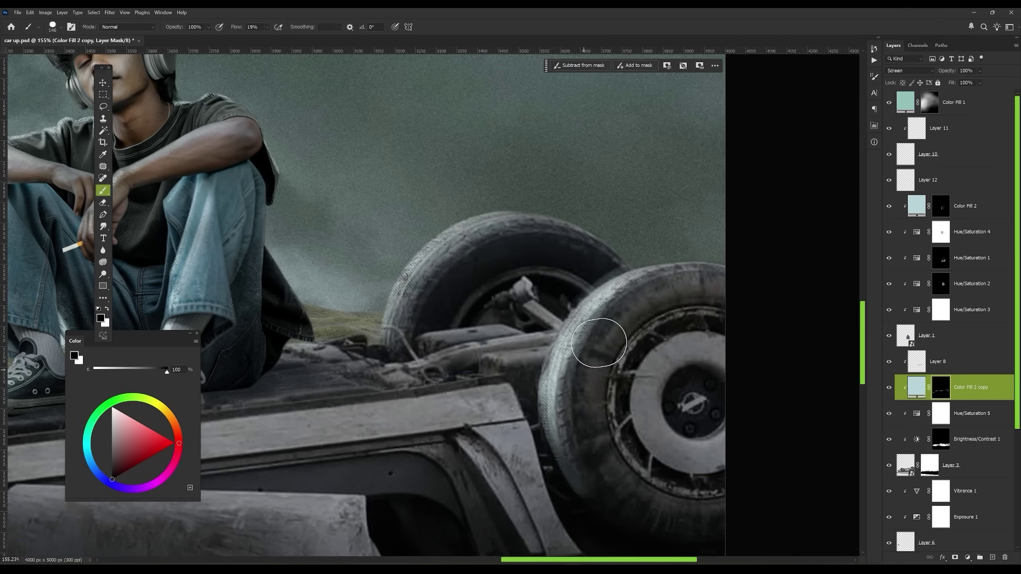
{"action": "scroll", "coordinate": [597, 338], "scroll_direction": "down", "scroll_amount": 5}
{"action": "scroll", "coordinate": [445, 341], "scroll_direction": "up", "scroll_amount": 5}
{"action": "key", "text": "x"}
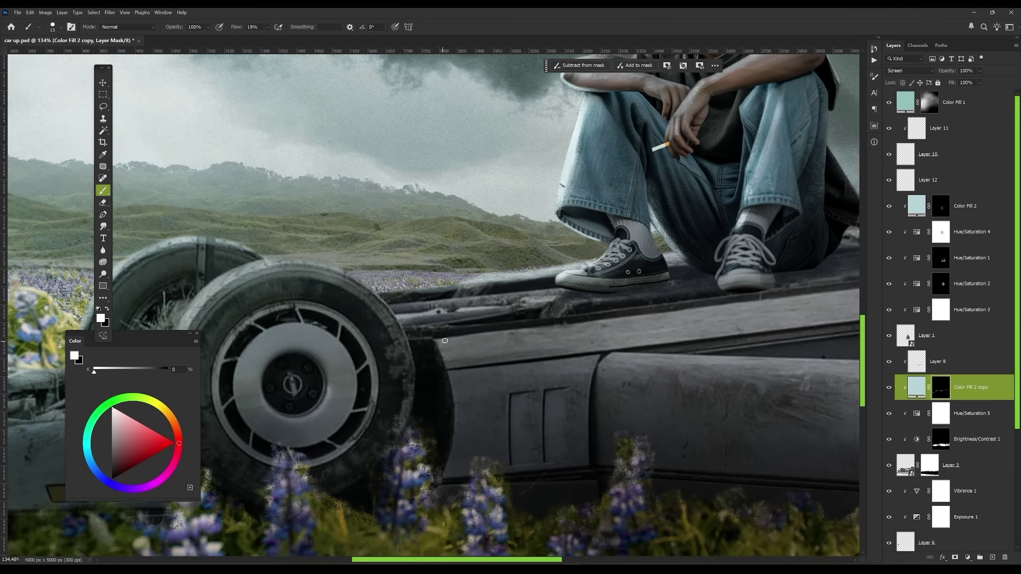
{"action": "key", "text": "x"}
{"action": "scroll", "coordinate": [481, 349], "scroll_direction": "down", "scroll_amount": 3}
{"action": "scroll", "coordinate": [707, 370], "scroll_direction": "down", "scroll_amount": 1}
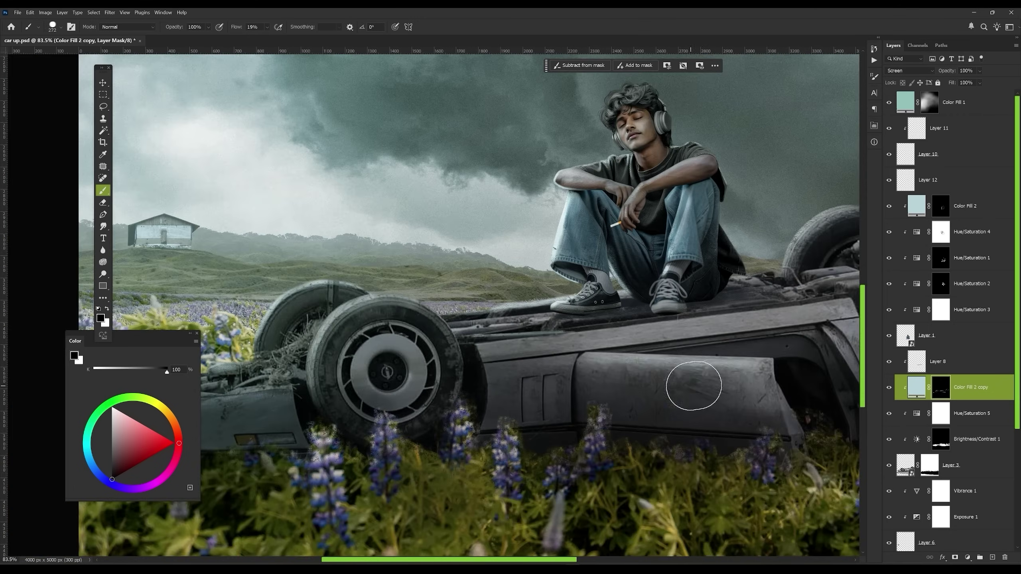
{"action": "scroll", "coordinate": [695, 376], "scroll_direction": "down", "scroll_amount": 2}
{"action": "scroll", "coordinate": [481, 320], "scroll_direction": "down", "scroll_amount": 1}
{"action": "key", "text": "ctrl+shift+alt+n"}
{"action": "scroll", "coordinate": [471, 319], "scroll_direction": "up", "scroll_amount": 1}
{"action": "left_click", "coordinate": [471, 320], "text": "alt"}
Set up the brush with a white foreground for the lines rising from the cigarette
{"action": "right_click", "coordinate": [558, 395]}
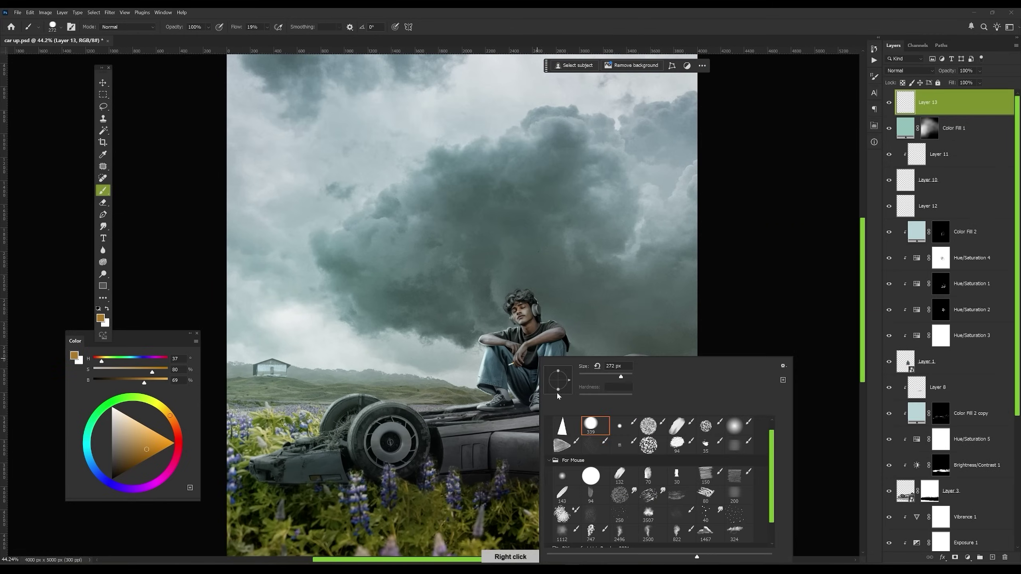
{"action": "key", "text": "Return"}
{"action": "key", "text": "x"}
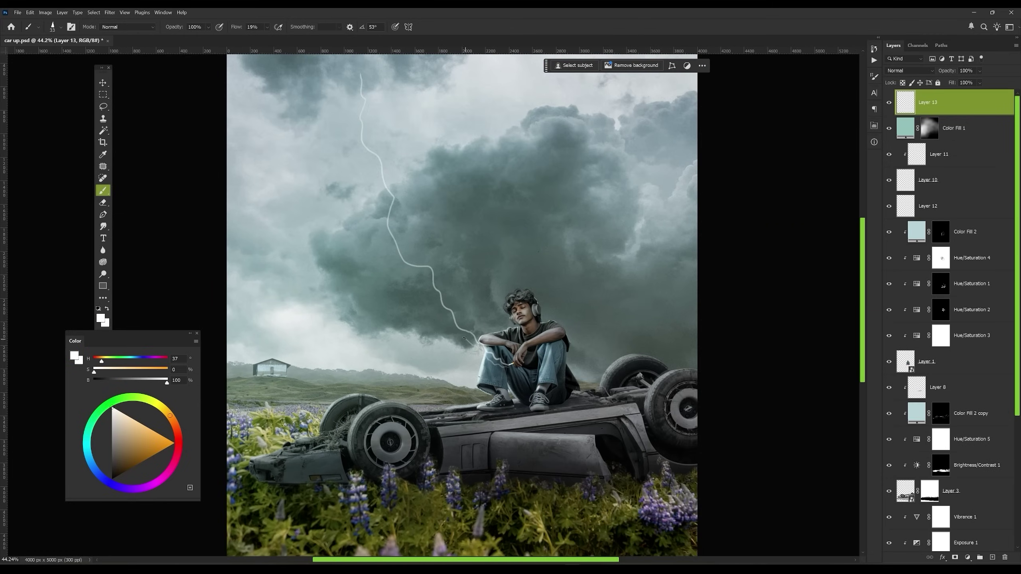
{"action": "left_click_drag", "start_coordinate": [259, 50], "coordinate": [278, 164]}
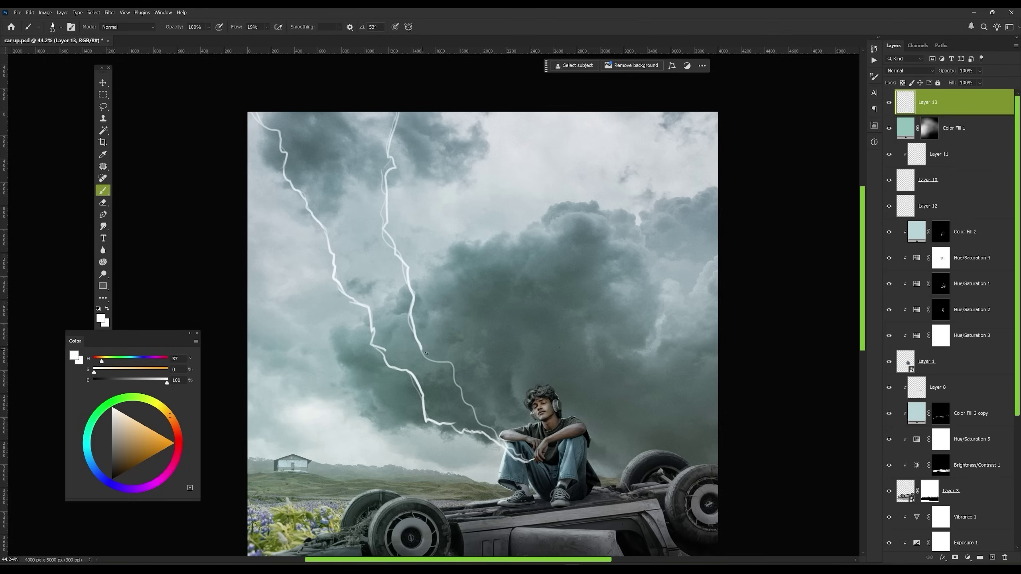
{"action": "scroll", "coordinate": [486, 428], "scroll_direction": "down", "scroll_amount": 1}
On a new layer, lasso along the guide lines and paint white smoke with a large brush
{"action": "key", "text": "ctrl+shift+alt+n"}
{"action": "scroll", "coordinate": [485, 428], "scroll_direction": "up", "scroll_amount": 1}
{"action": "key", "text": "l"}
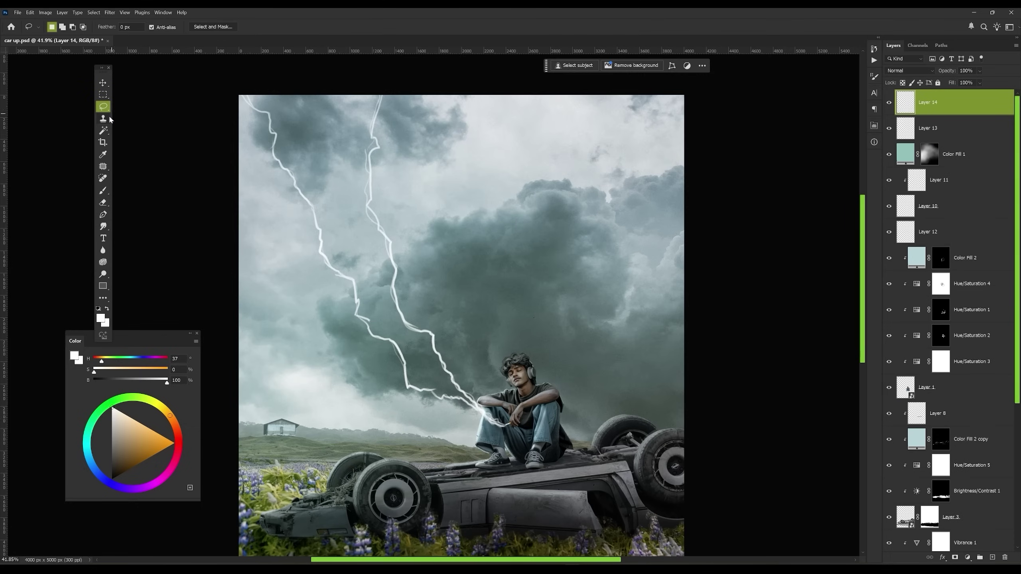
{"action": "left_click_drag", "start_coordinate": [503, 423], "coordinate": [415, 394]}
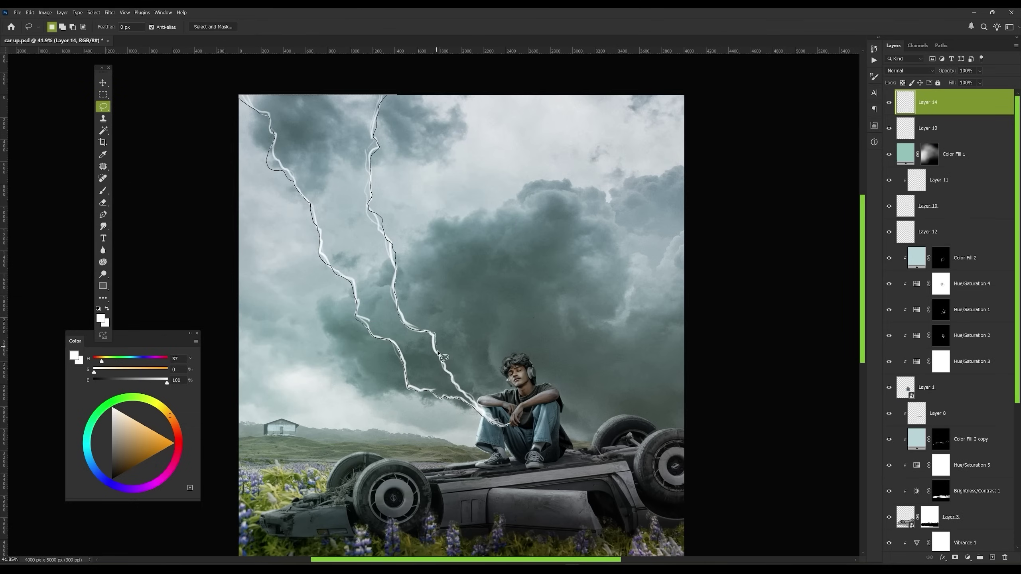
{"action": "left_click_drag", "start_coordinate": [443, 357], "coordinate": [502, 423]}
{"action": "key", "text": "b"}
{"action": "key", "text": "bracketright"}
{"action": "key", "text": "bracketright"}
{"action": "key", "text": "bracketright"}
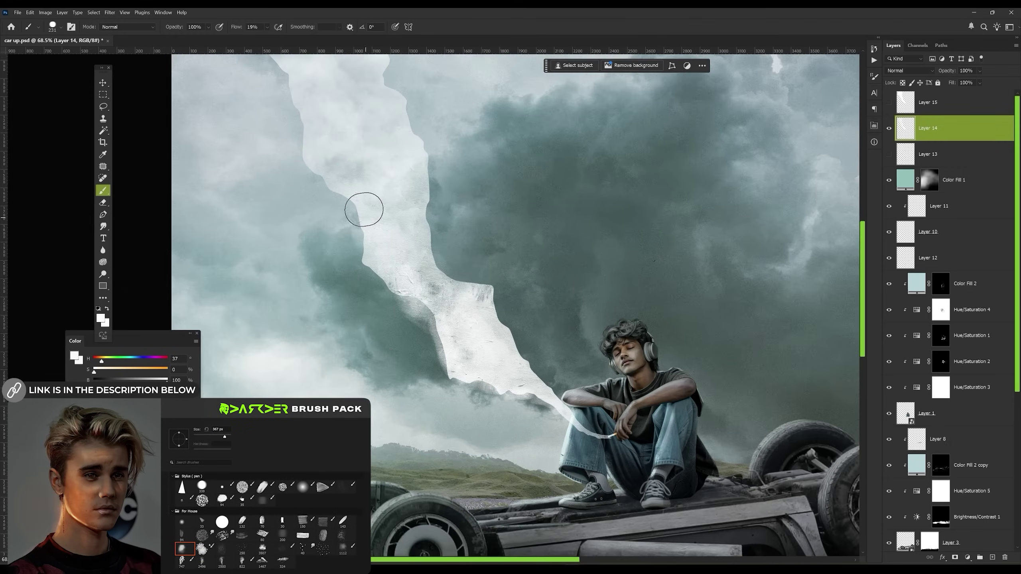
{"action": "scroll", "coordinate": [497, 407], "scroll_direction": "up", "scroll_amount": 3}
{"action": "scroll", "coordinate": [390, 234], "scroll_direction": "down", "scroll_amount": 4}
{"action": "scroll", "coordinate": [612, 404], "scroll_direction": "up", "scroll_amount": 3}
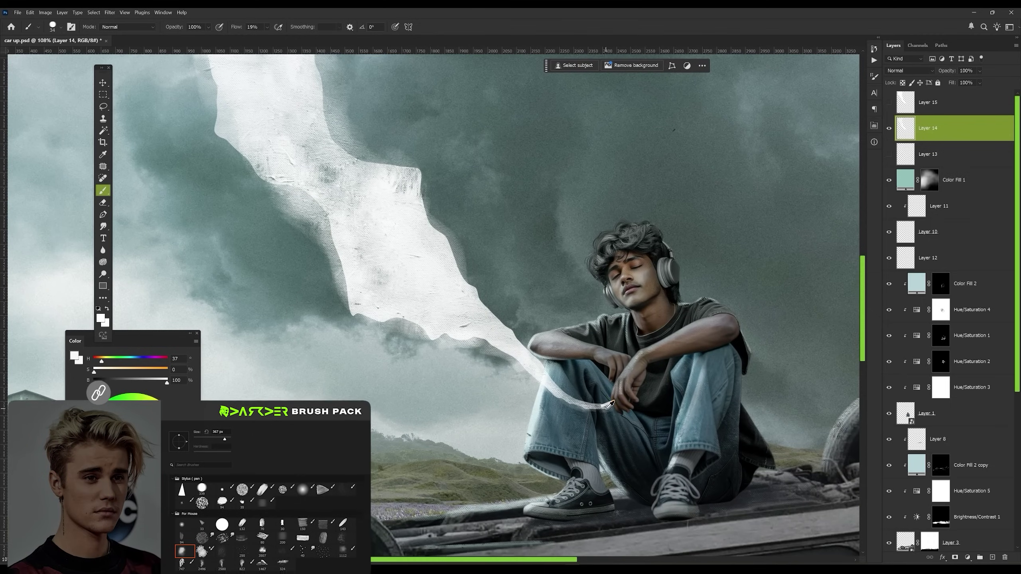
{"action": "scroll", "coordinate": [415, 199], "scroll_direction": "down", "scroll_amount": 4}
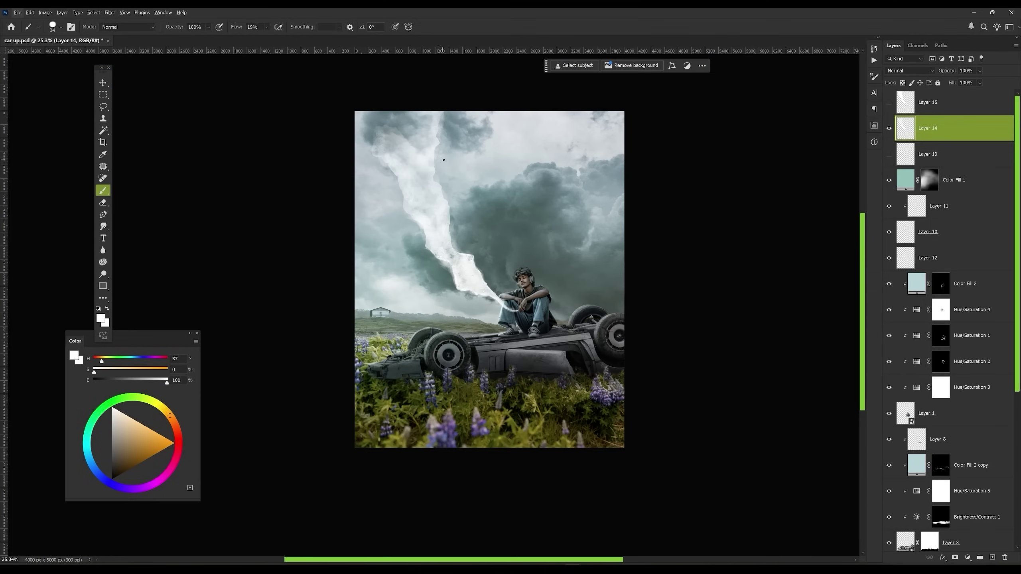
{"action": "scroll", "coordinate": [365, 137], "scroll_direction": "up", "scroll_amount": 3}
{"action": "scroll", "coordinate": [387, 216], "scroll_direction": "down", "scroll_amount": 3}
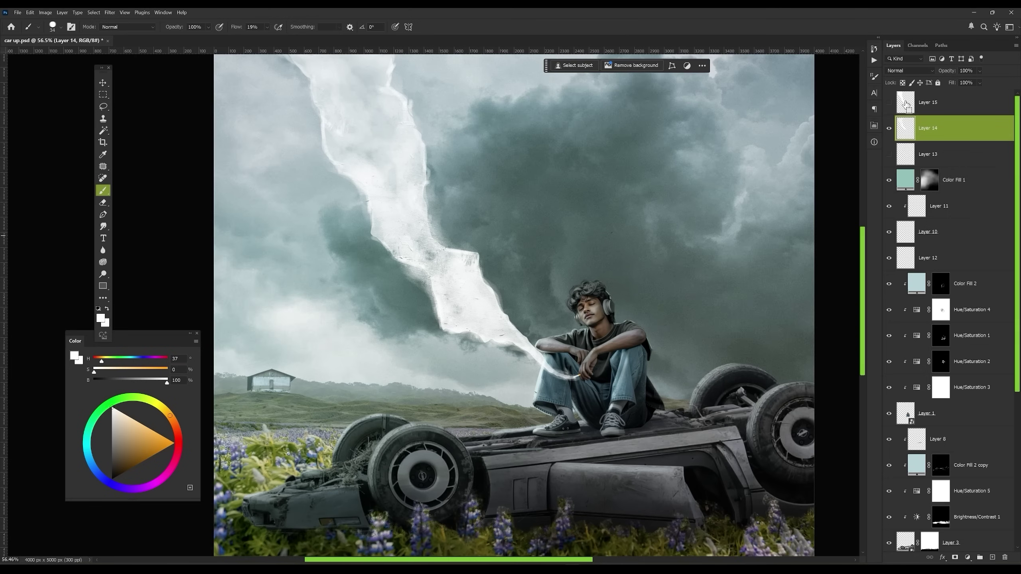
{"action": "scroll", "coordinate": [469, 288], "scroll_direction": "up", "scroll_amount": 3}
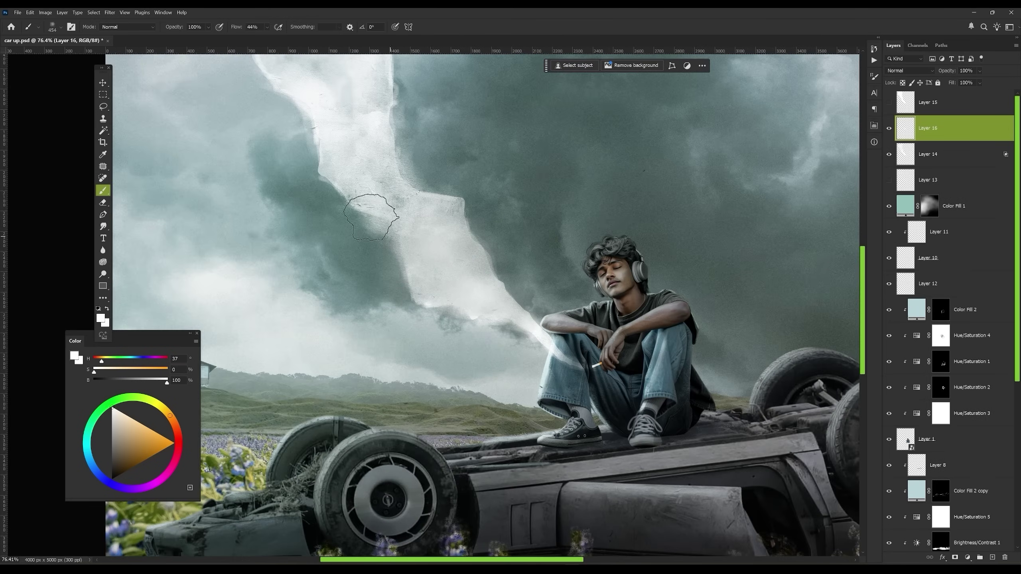
{"action": "scroll", "coordinate": [368, 199], "scroll_direction": "up", "scroll_amount": 1}
{"action": "scroll", "coordinate": [399, 205], "scroll_direction": "up", "scroll_amount": 1}
Refine the smoke trail with a different brush preset, then view the whole image
{"action": "right_click", "coordinate": [527, 375]}
{"action": "double_click", "coordinate": [688, 497]}
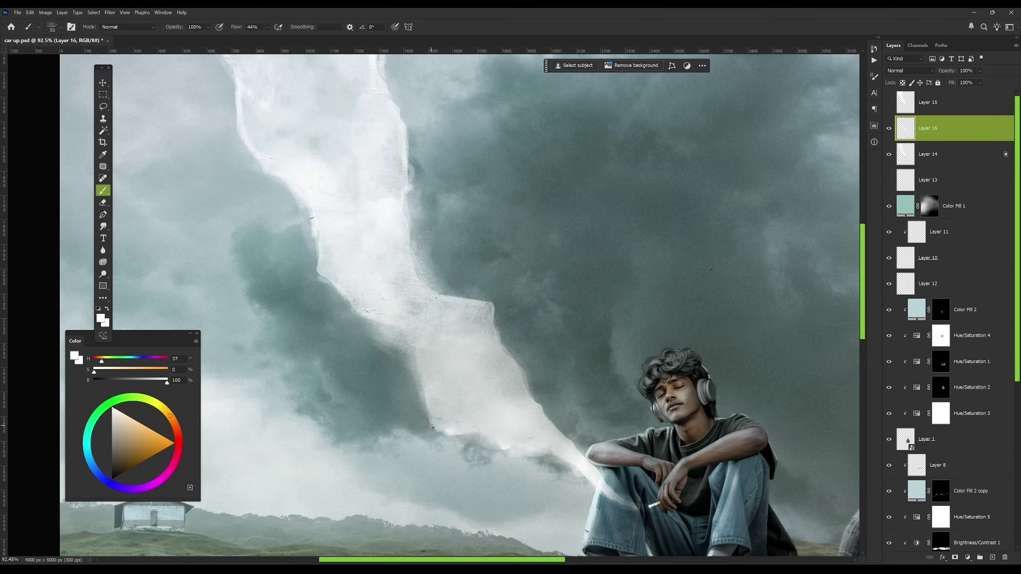
{"action": "left_click_drag", "start_coordinate": [633, 502], "coordinate": [521, 422]}
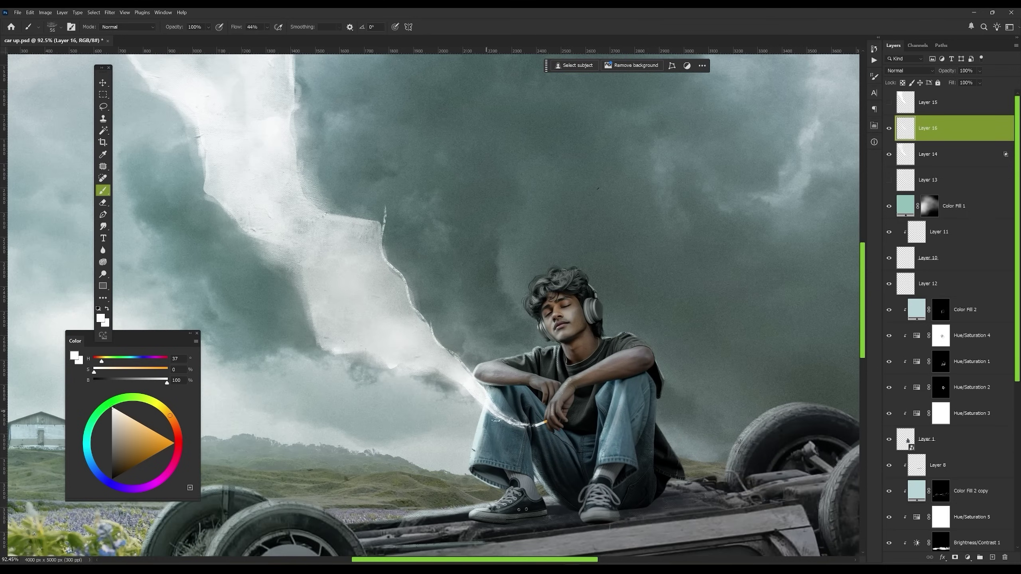
{"action": "left_click_drag", "start_coordinate": [202, 173], "coordinate": [309, 297]}
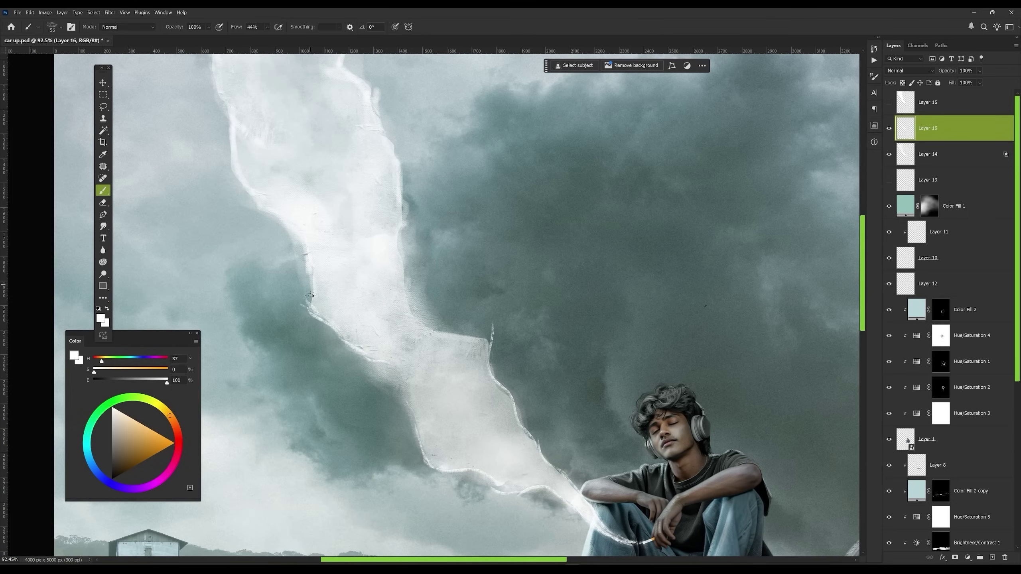
{"action": "key", "text": "ctrl+0"}
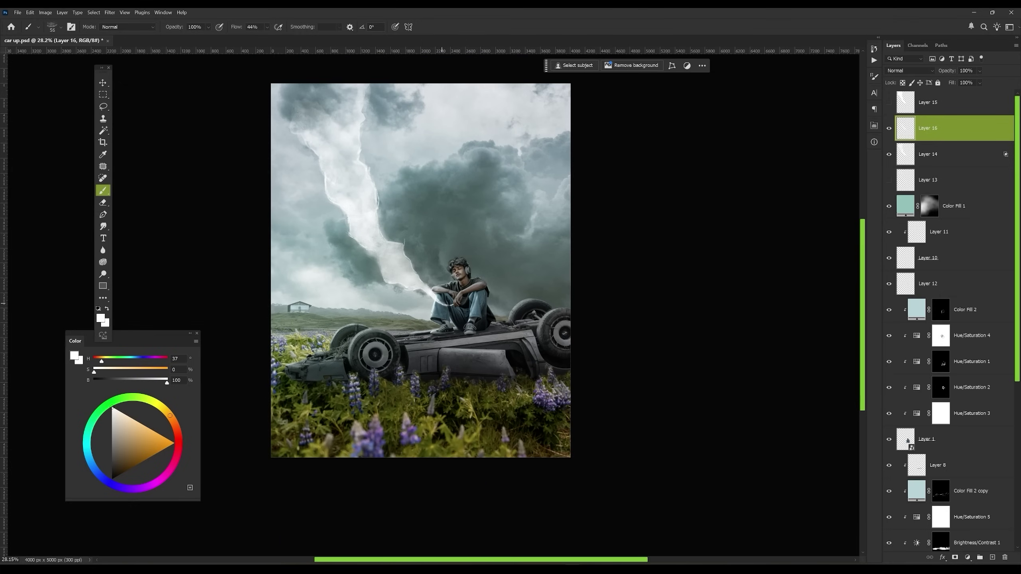
Stamp visible layers into a new layer, then in Camera Raw reset Exposure and lower Highlights
{"action": "key", "text": "ctrl+alt+shift+e"}
{"action": "key", "text": "ctrl+shift+a"}
{"action": "double_click", "coordinate": [878, 156]}
{"action": "left_click_drag", "start_coordinate": [878, 178], "coordinate": [870, 181]}
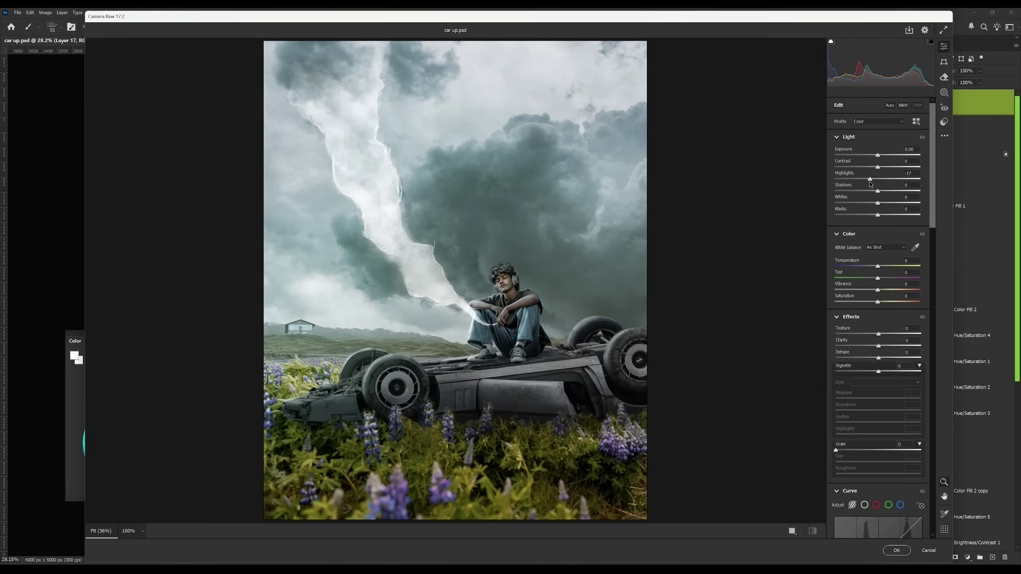
Boost Texture and Clarity for cloud detail and shift the blue tones toward teal
{"action": "left_click_drag", "start_coordinate": [879, 334], "coordinate": [884, 334]}
{"action": "left_click_drag", "start_coordinate": [879, 345], "coordinate": [893, 346]}
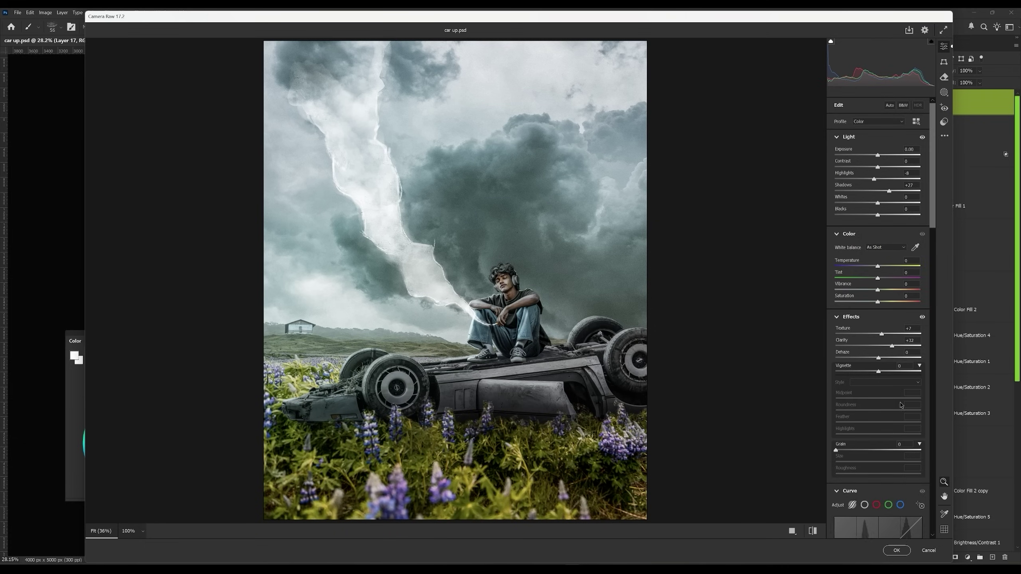
{"action": "scroll", "coordinate": [881, 359], "scroll_direction": "down", "scroll_amount": 3}
{"action": "scroll", "coordinate": [880, 457], "scroll_direction": "down", "scroll_amount": 4}
{"action": "left_click_drag", "start_coordinate": [877, 455], "coordinate": [837, 471]}
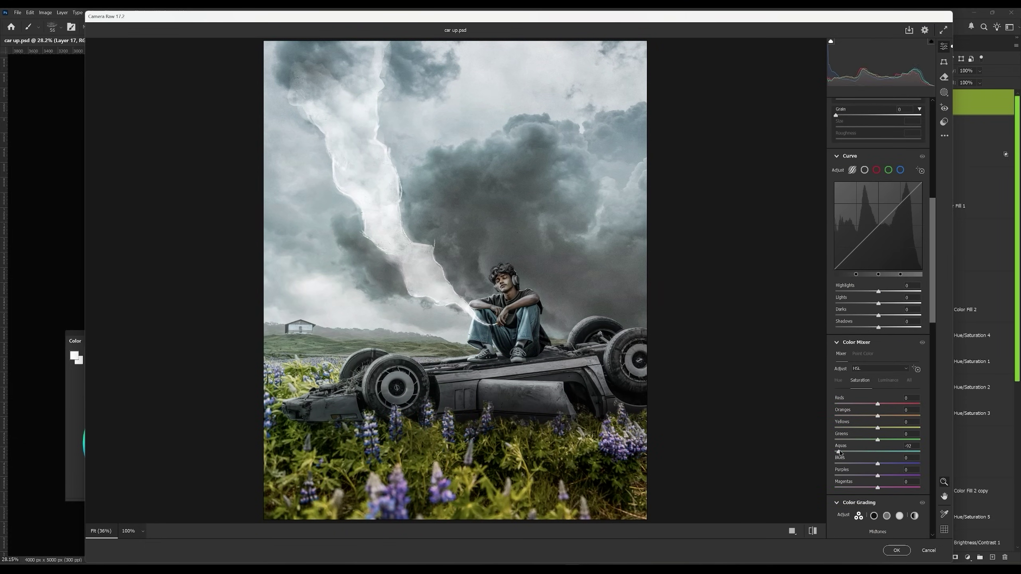
{"action": "scroll", "coordinate": [868, 453], "scroll_direction": "down", "scroll_amount": 1}
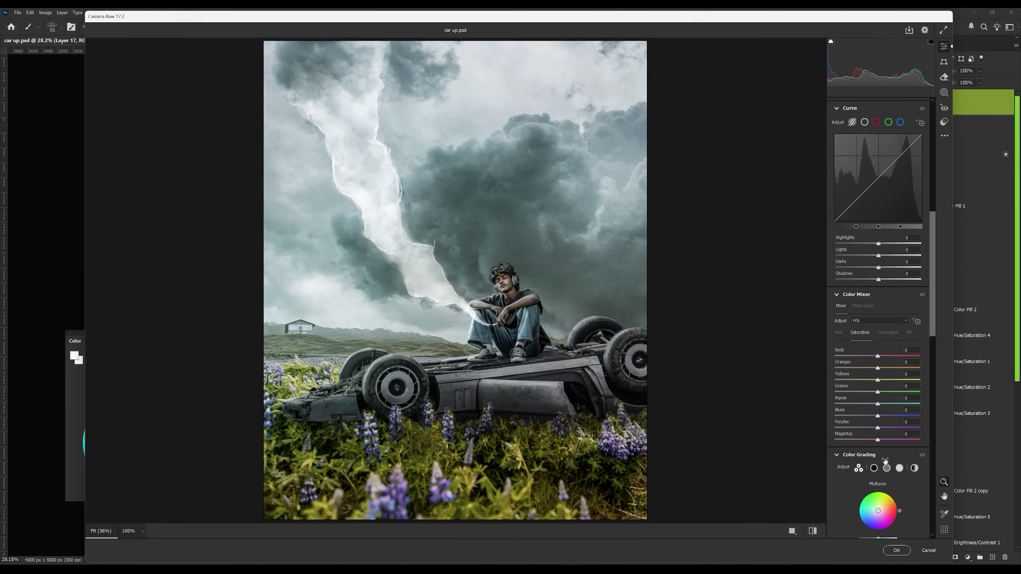
{"action": "scroll", "coordinate": [868, 453], "scroll_direction": "down", "scroll_amount": 1}
{"action": "scroll", "coordinate": [868, 454], "scroll_direction": "down", "scroll_amount": 1}
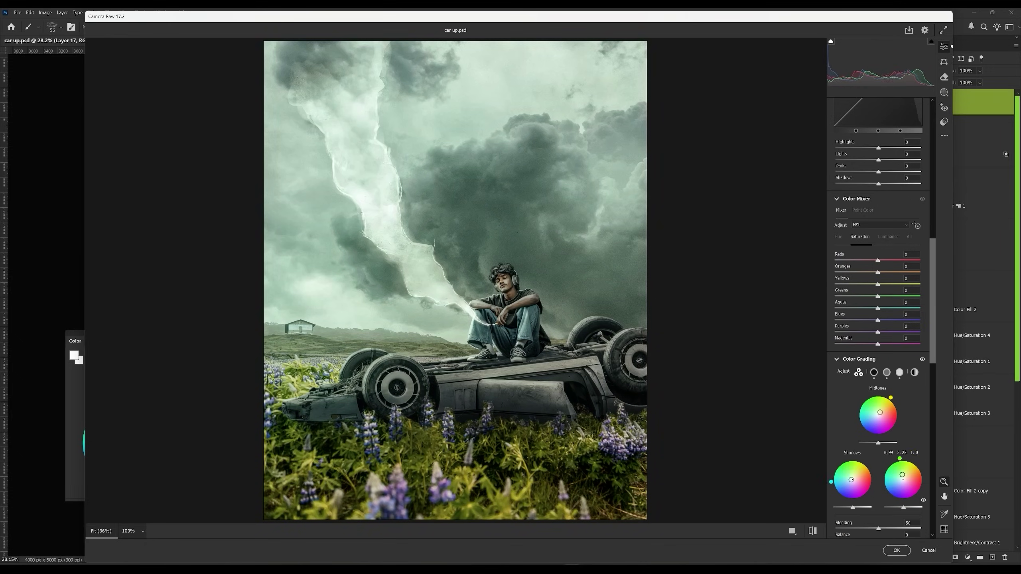